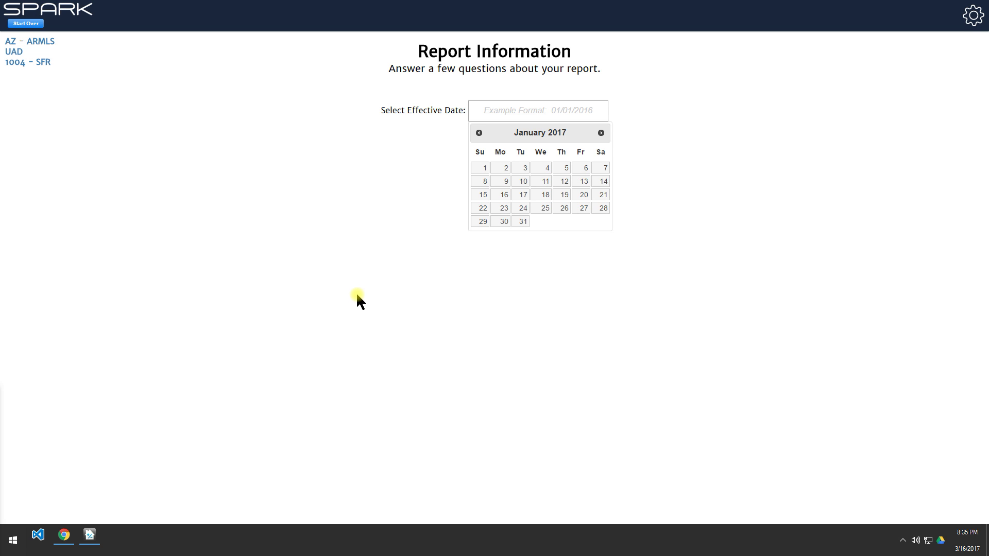
# Step: Start the stopwatch and set the report's effective date to 01/26/2017
pyautogui.moveTo(0, 389); pyautogui.dragTo(43, 405)
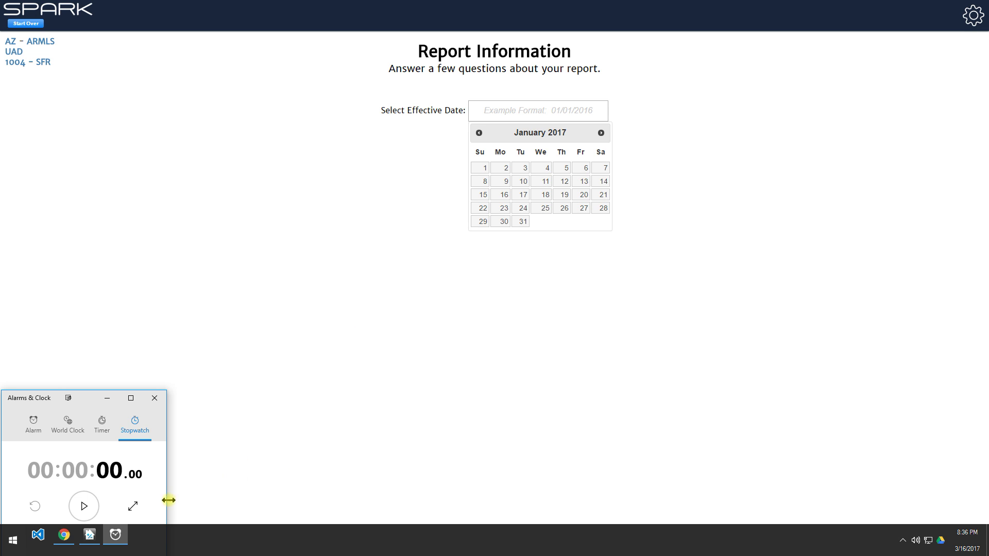
pyautogui.click(85, 506)
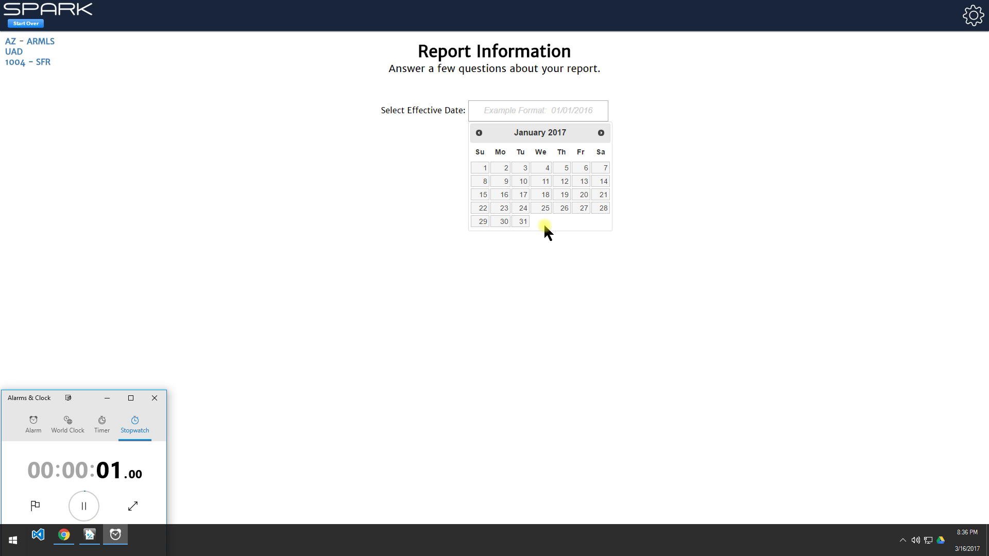
pyautogui.click(562, 209)
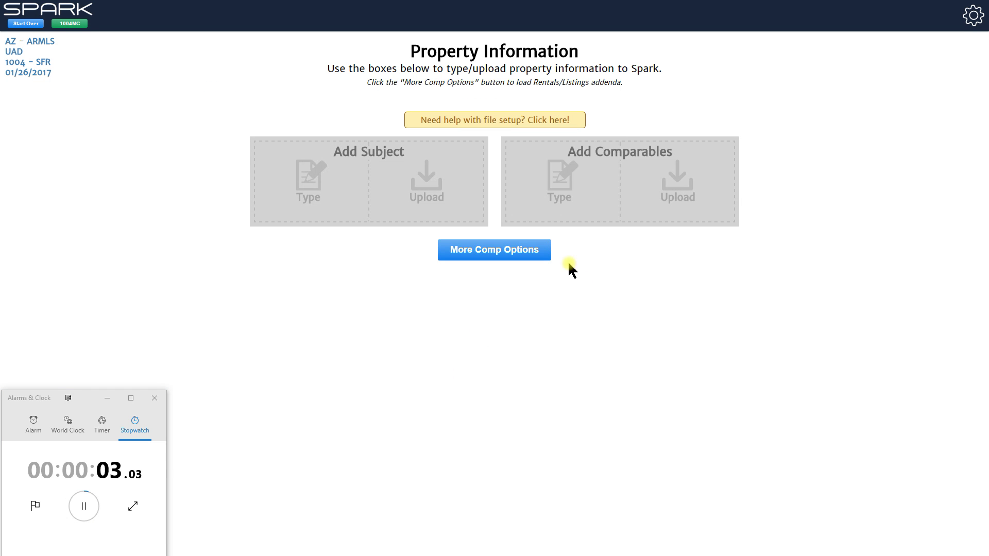
# Step: Upload 001_Comps.csv as the comparables file and proceed to the sales comparison grid
pyautogui.click(698, 178)
pyautogui.click(135, 190)
pyautogui.click(442, 292)
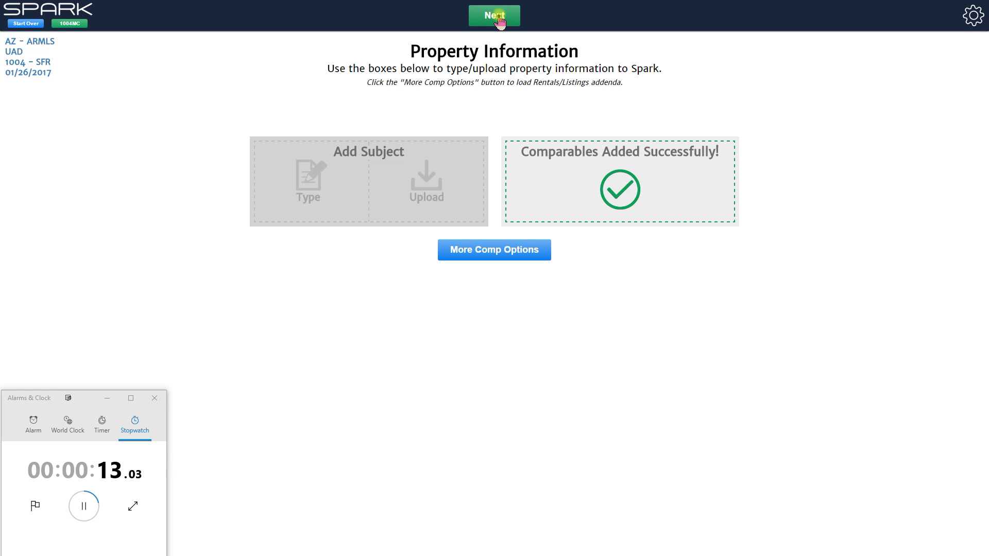
pyautogui.click(497, 19)
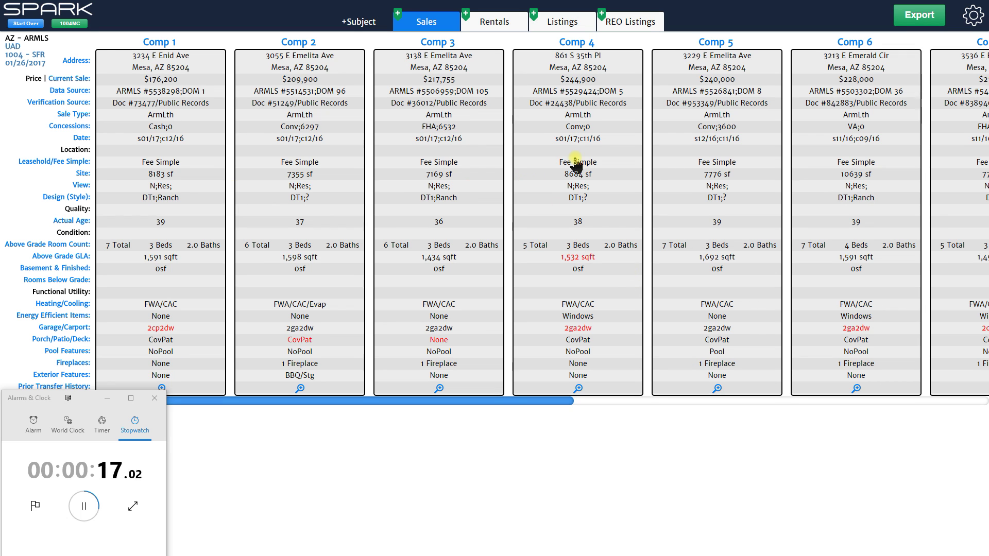
# Step: Make Comp 4 the subject property, and move the comparable that takes the Comp 4 position to Comp 2
pyautogui.moveTo(584, 130); pyautogui.dragTo(356, 23)
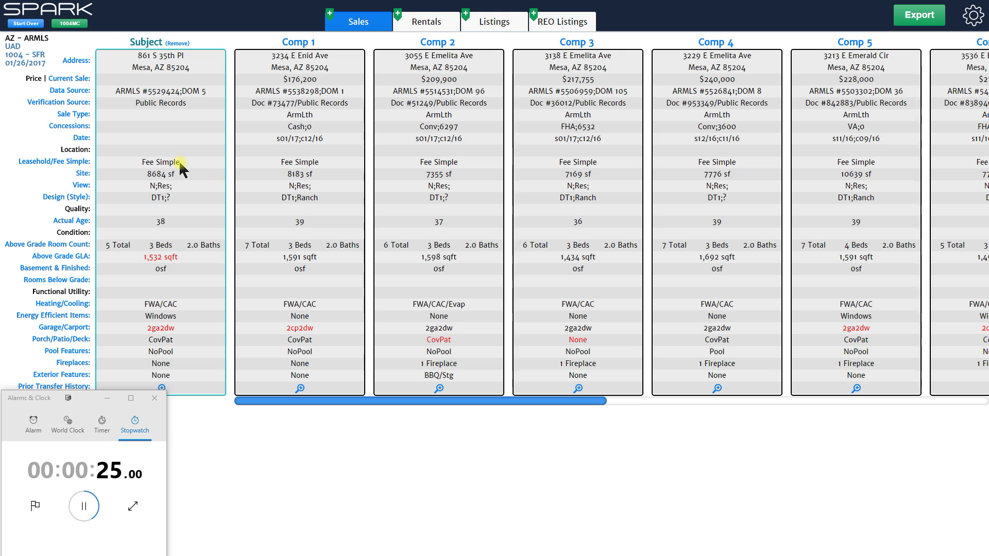
pyautogui.moveTo(703, 193); pyautogui.dragTo(415, 210)
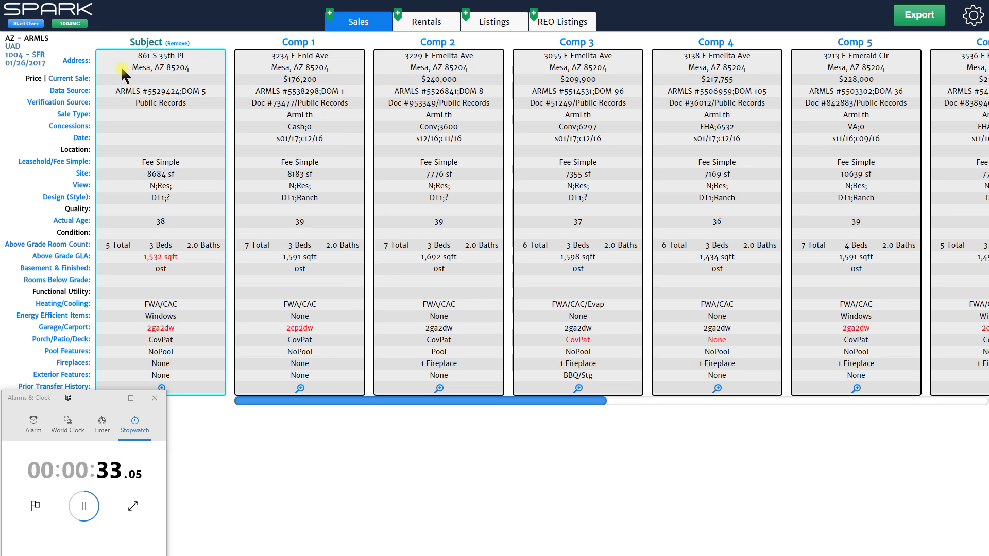
# Step: Open the 1004MC market analysis and upload 001_10YearCompetingSAMPLE.csv as the competing file
pyautogui.click(70, 23)
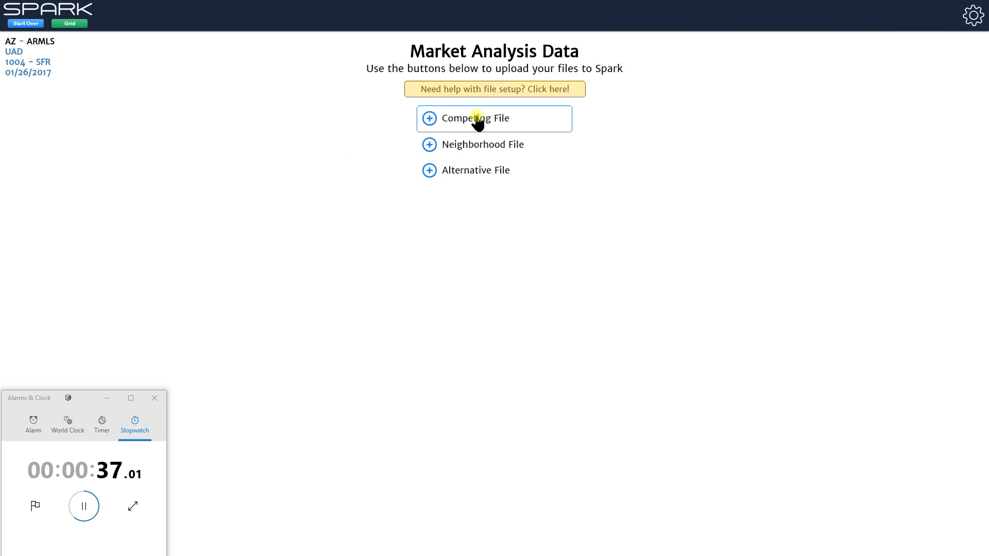
pyautogui.click(478, 119)
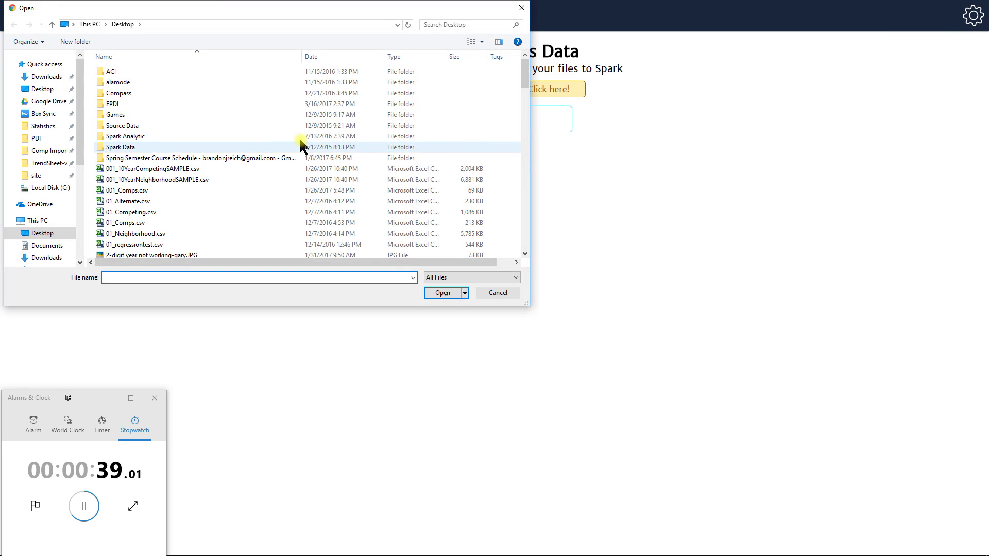
pyautogui.click(167, 171)
pyautogui.click(441, 295)
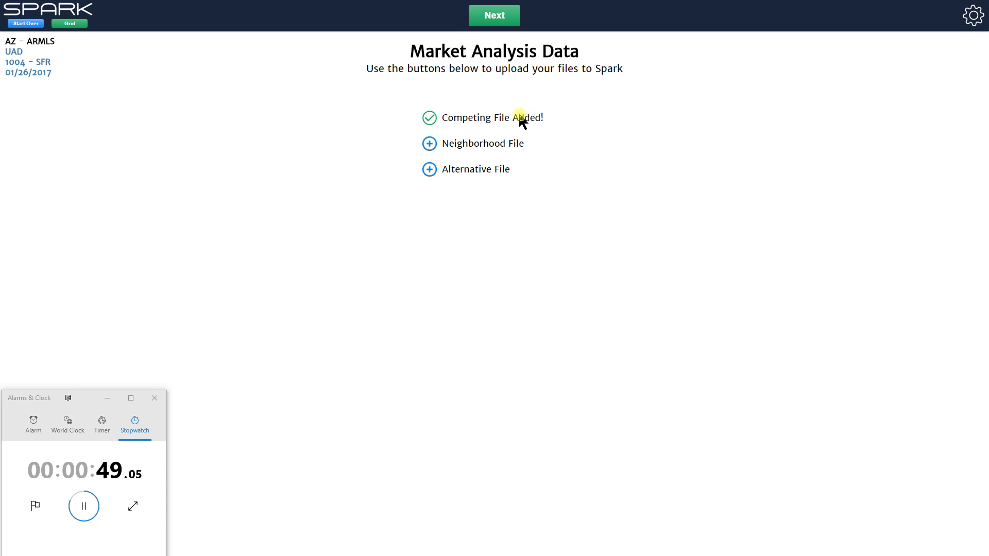
# Step: Upload 001_10YearNeighborhoodSAMPLE.csv as the neighborhood file and proceed to the 1004MC results
pyautogui.click(469, 145)
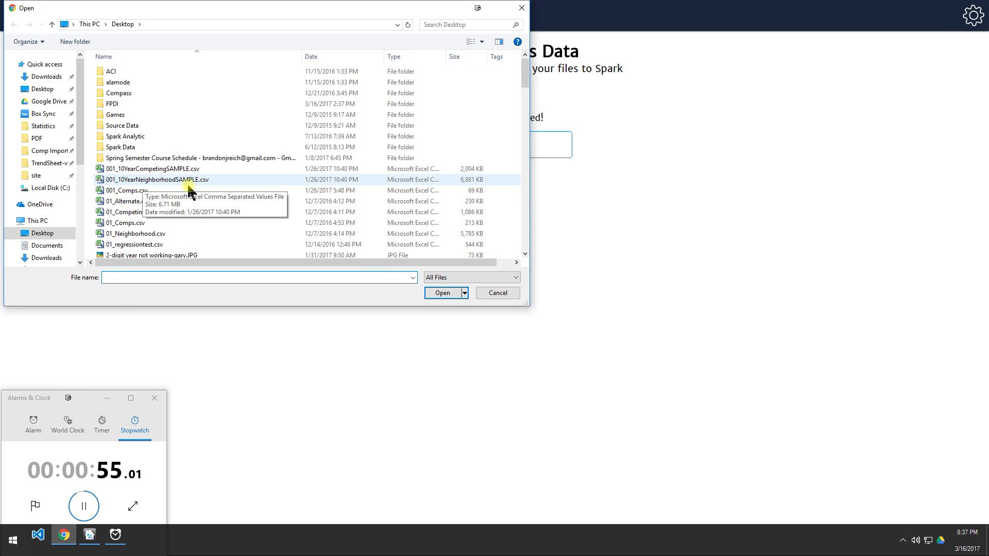
pyautogui.click(153, 181)
pyautogui.click(444, 293)
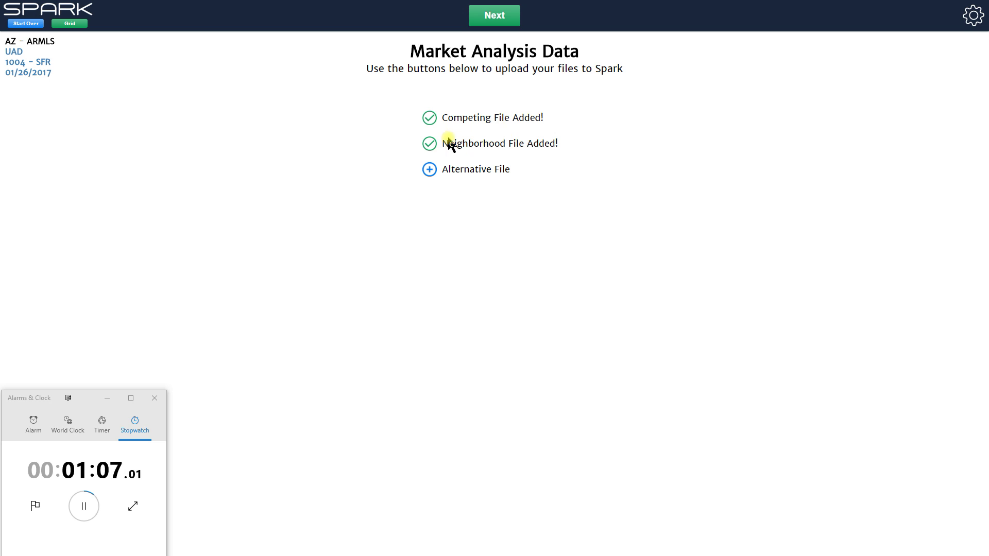
pyautogui.click(495, 20)
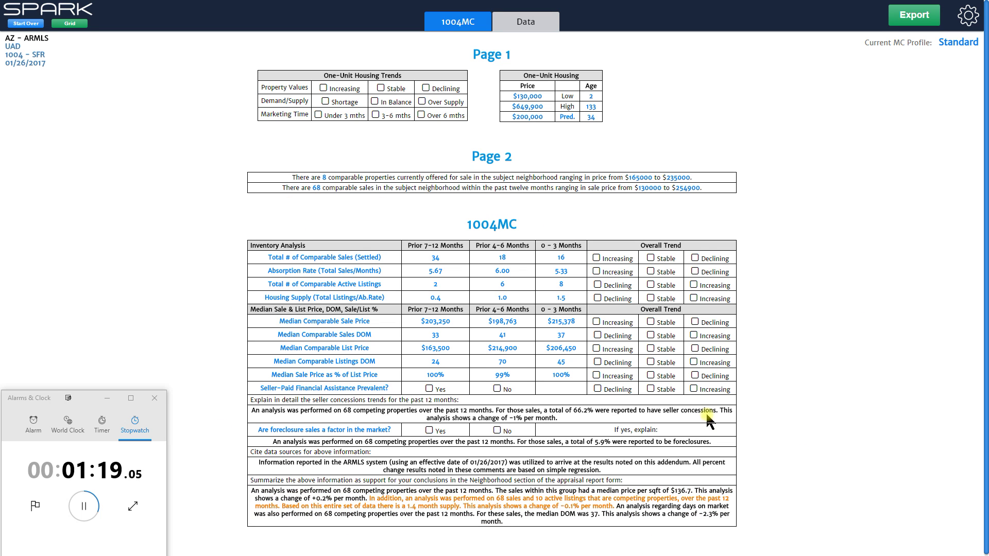
# Step: Export the grid and market conditions data with the existing export settings and save the report file to the Desktop
pyautogui.click(909, 19)
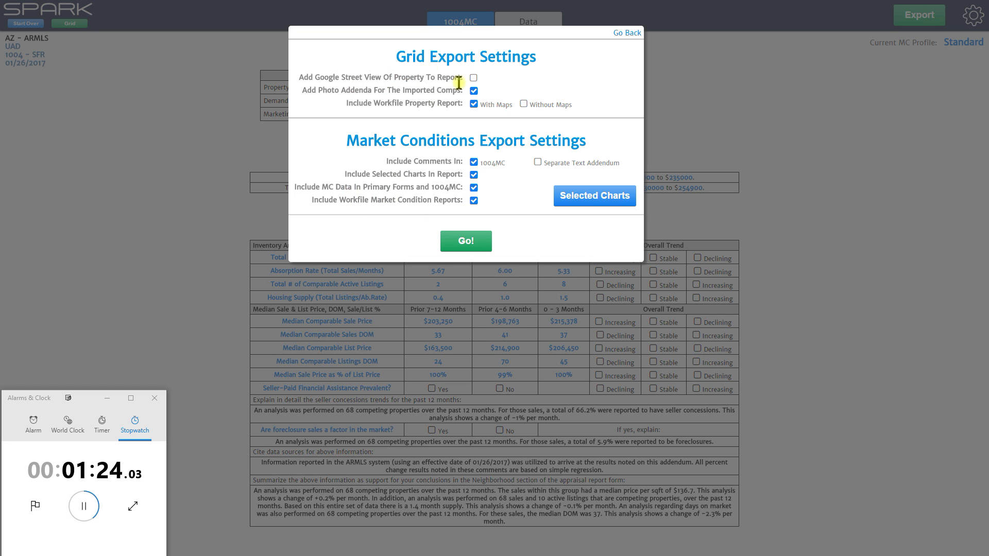
pyautogui.click(472, 243)
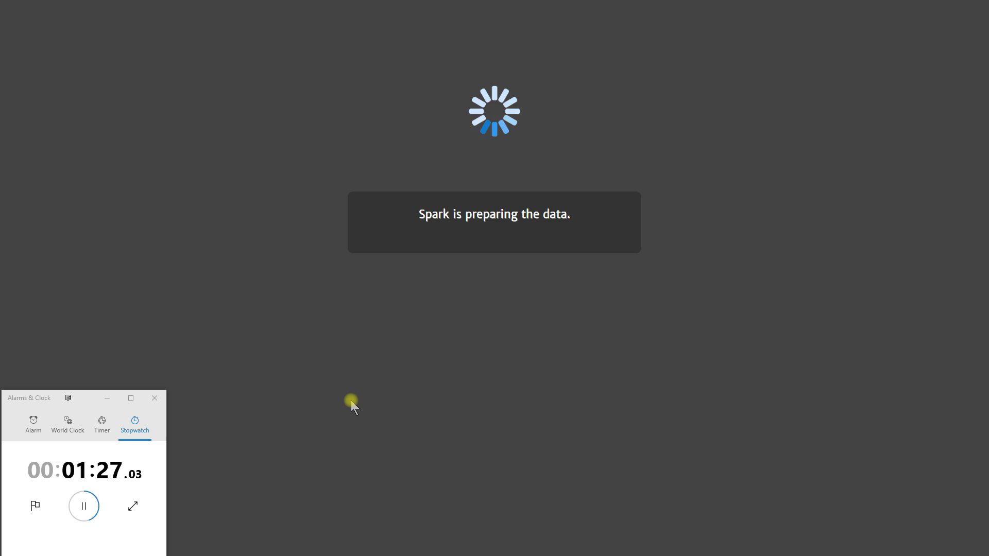
pyautogui.moveTo(34, 391); pyautogui.dragTo(46, 250)
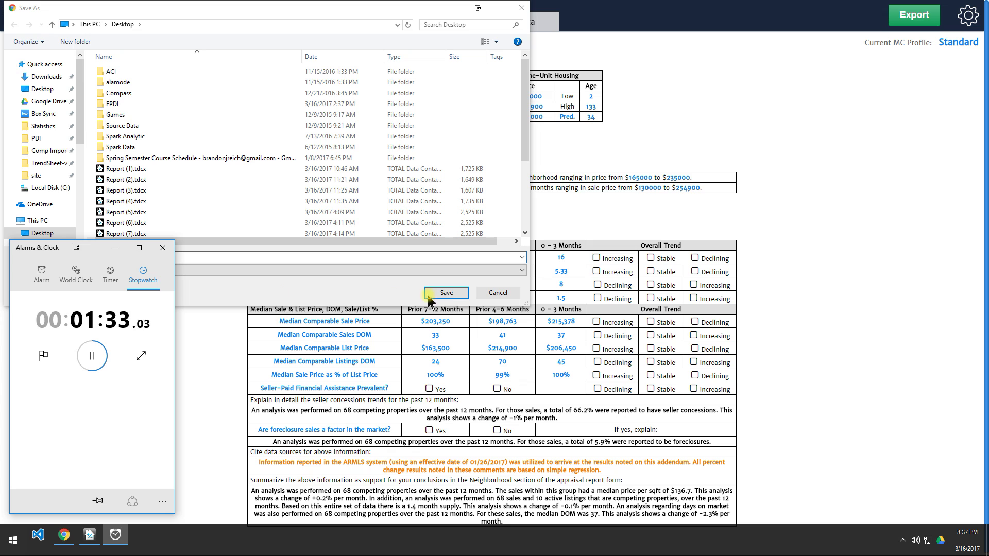
pyautogui.click(444, 292)
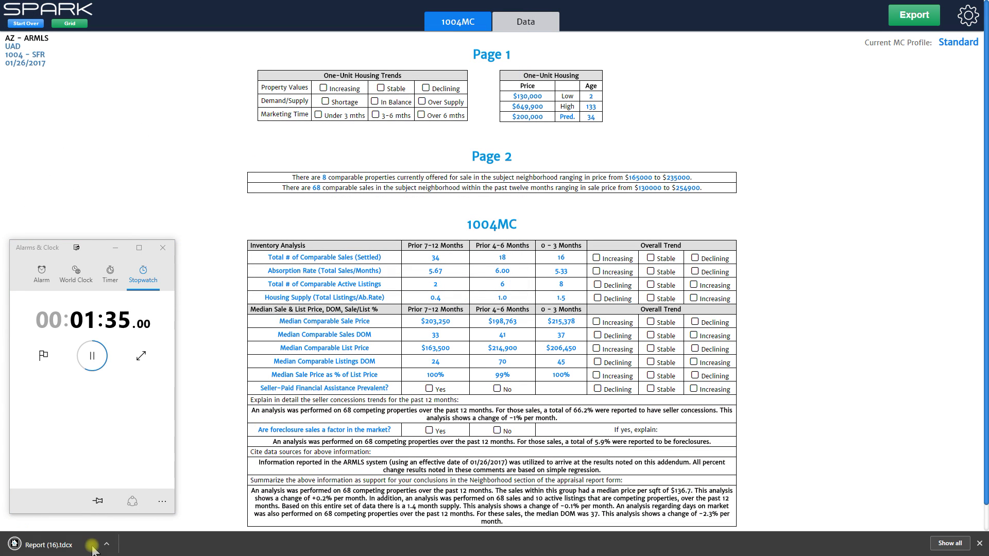
# Step: Open the exported report file and import it into TOTAL as a new report
pyautogui.click(54, 547)
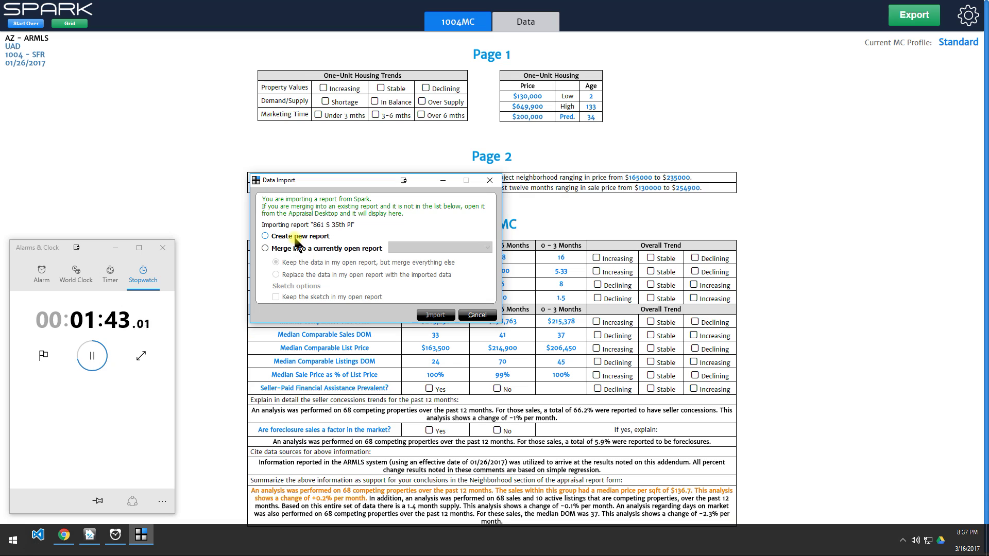
pyautogui.click(296, 237)
pyautogui.click(309, 248)
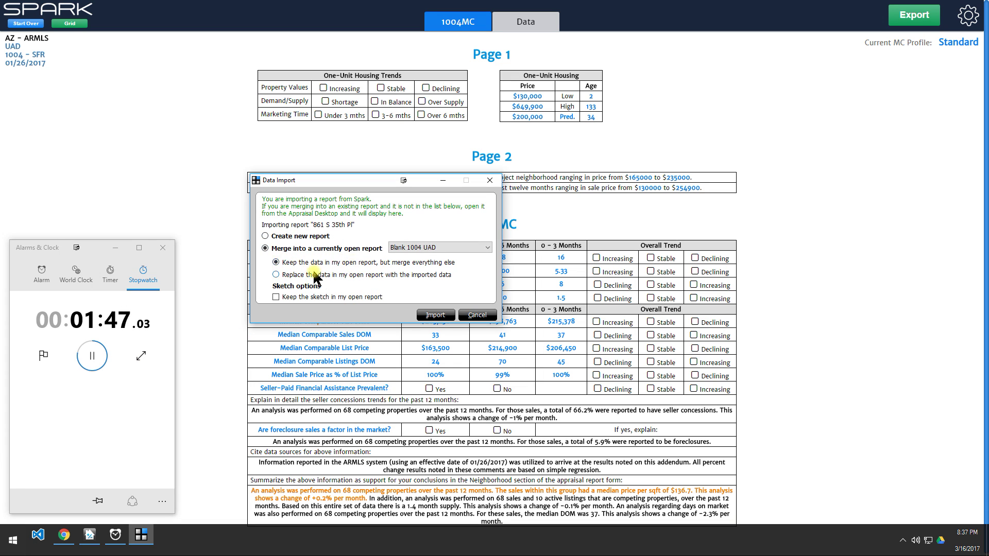
pyautogui.click(288, 237)
pyautogui.click(436, 314)
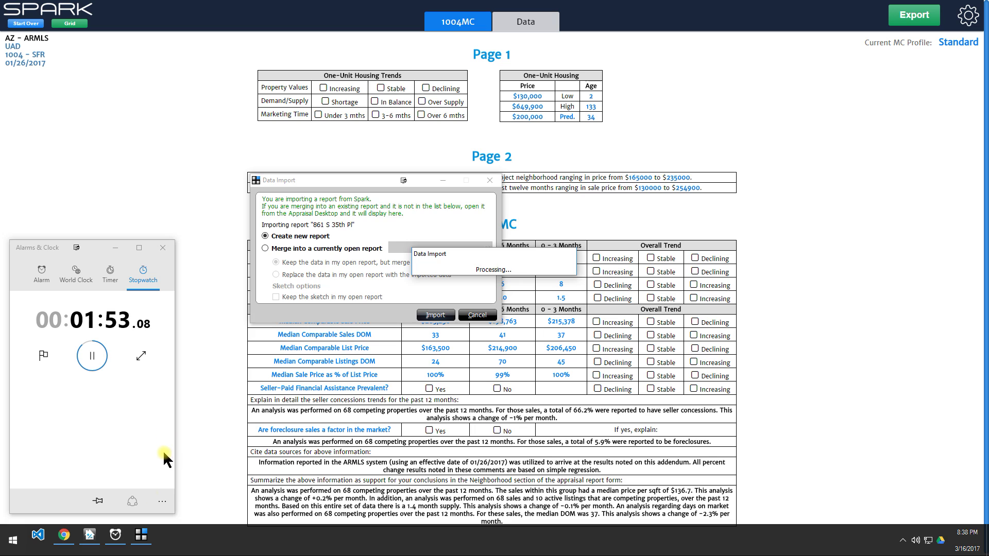
# Step: Switch to the imported report in TOTAL, stop the stopwatch and move it clear of the order form
pyautogui.click(60, 249)
pyautogui.moveTo(60, 250); pyautogui.dragTo(74, 284)
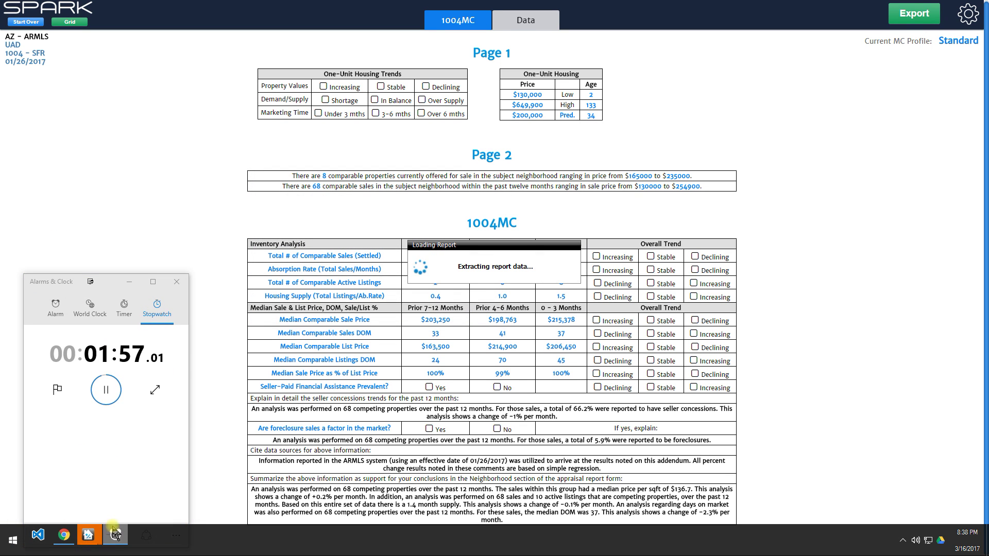
pyautogui.moveTo(88, 535)
pyautogui.click(177, 495)
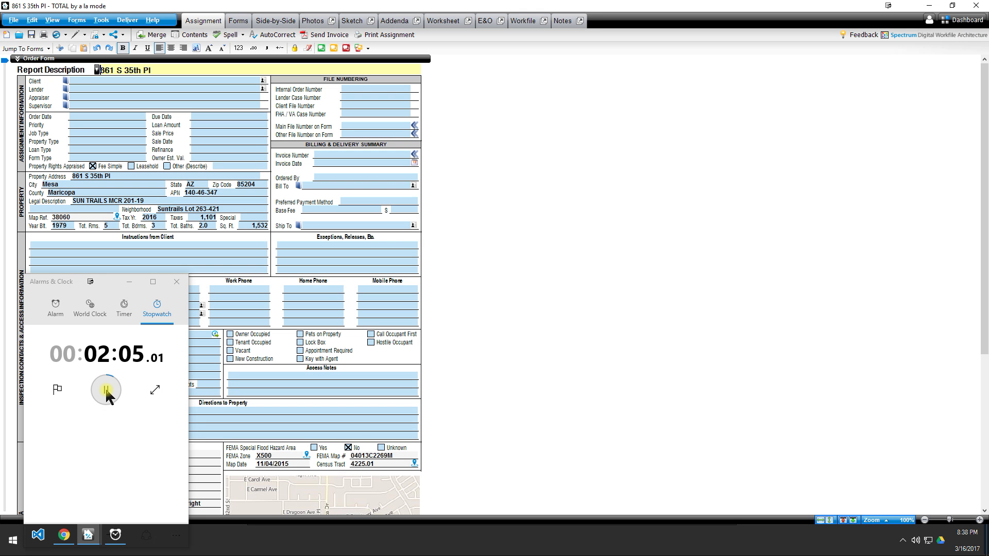
pyautogui.click(106, 392)
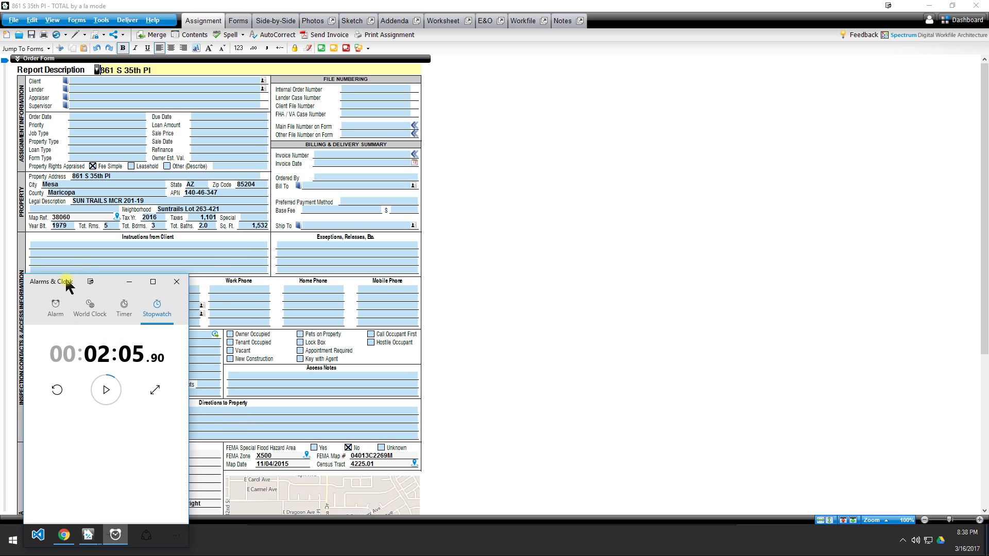
pyautogui.moveTo(70, 288); pyautogui.dragTo(0, 247)
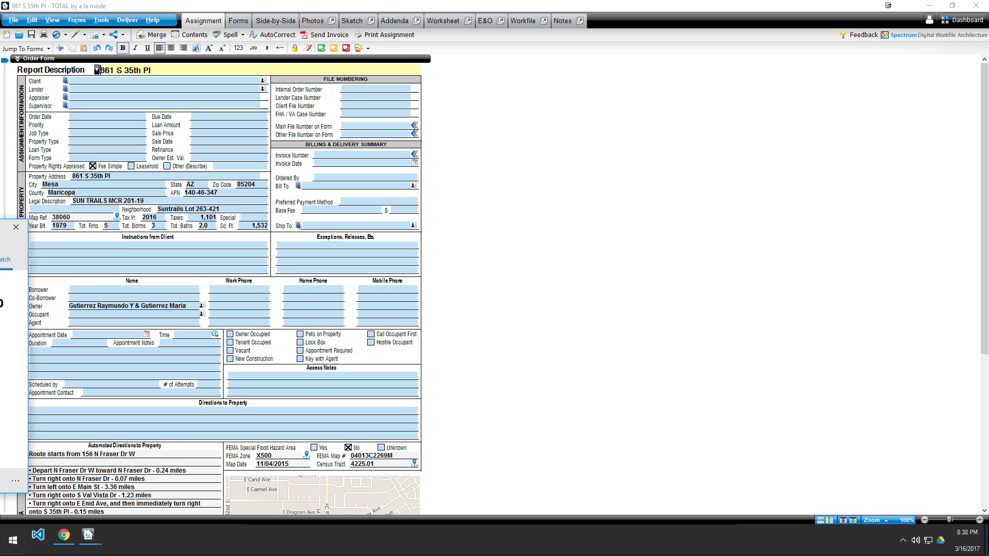
# Step: Examine the imported data on URAR pages 1 and 2, including the subject, neighborhood, improvements, sales comparison and sale history sections
pyautogui.click(238, 22)
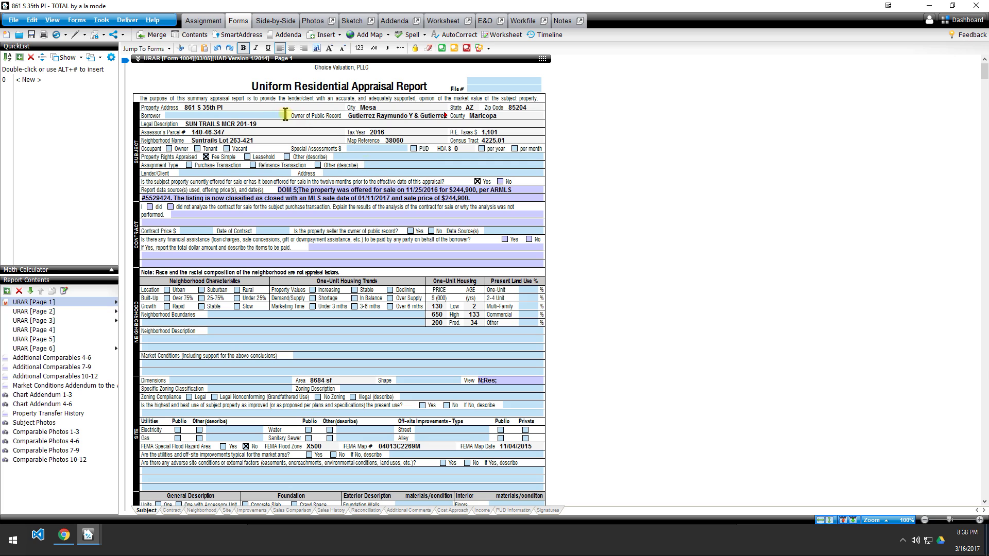
pyautogui.click(293, 133)
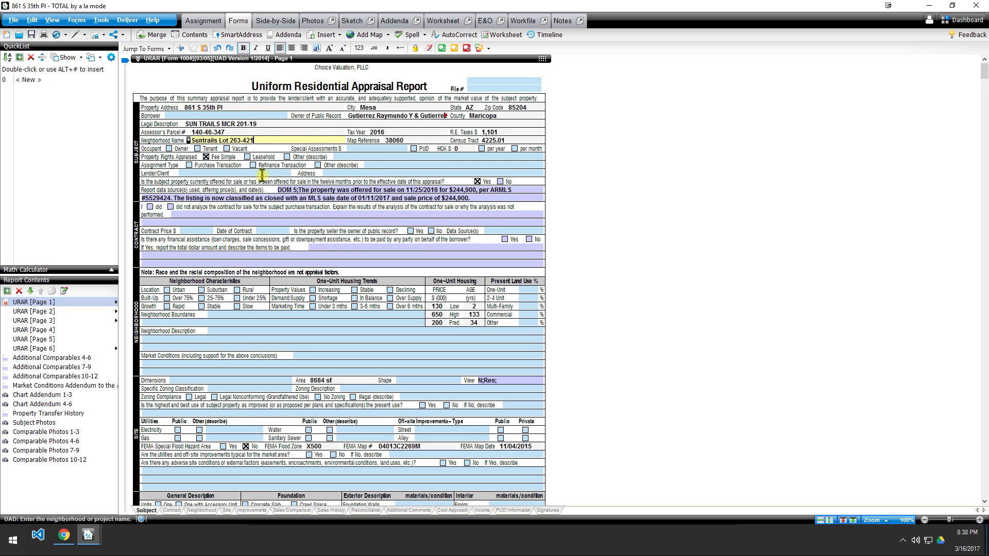
pyautogui.scroll(-3, 290, 170)
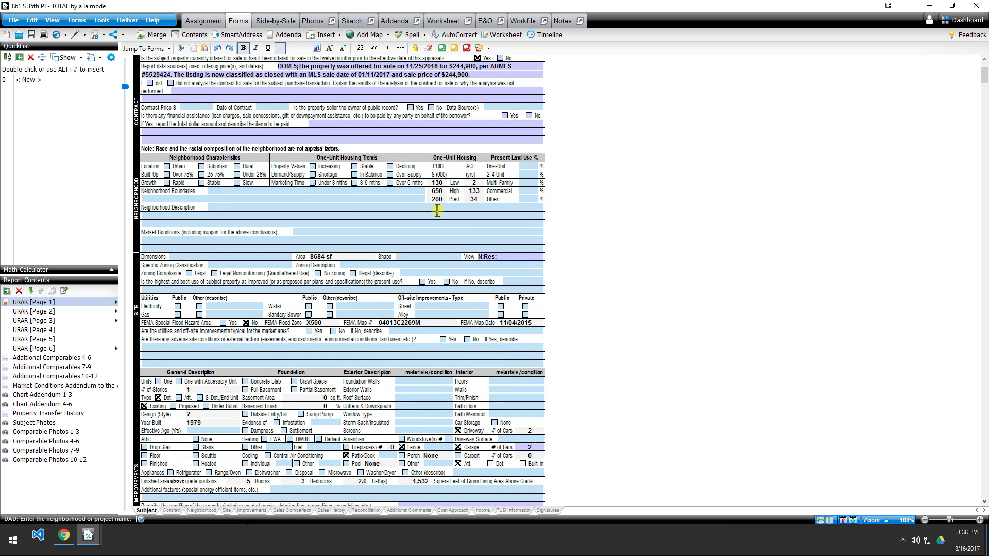
pyautogui.scroll(-1, 437, 214)
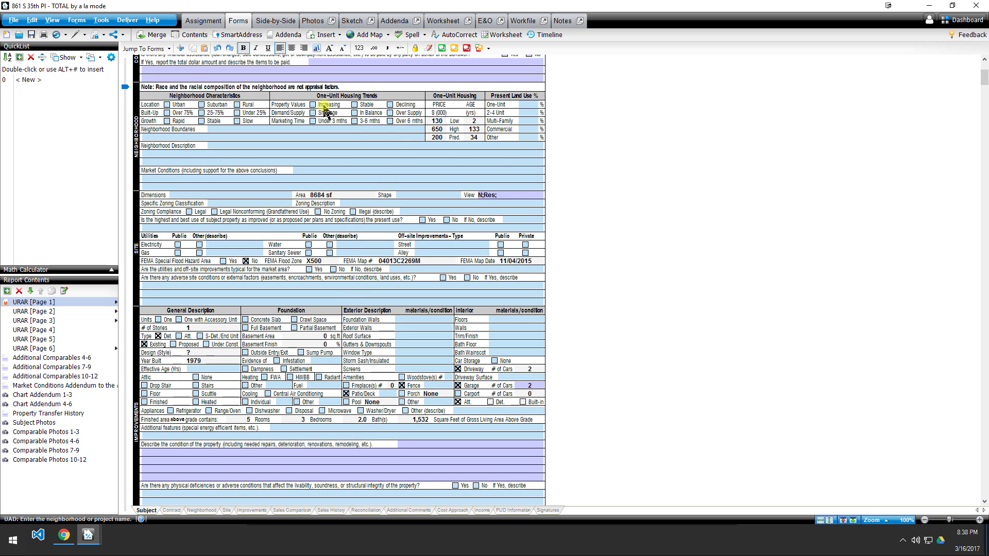
pyautogui.scroll(-3, 381, 205)
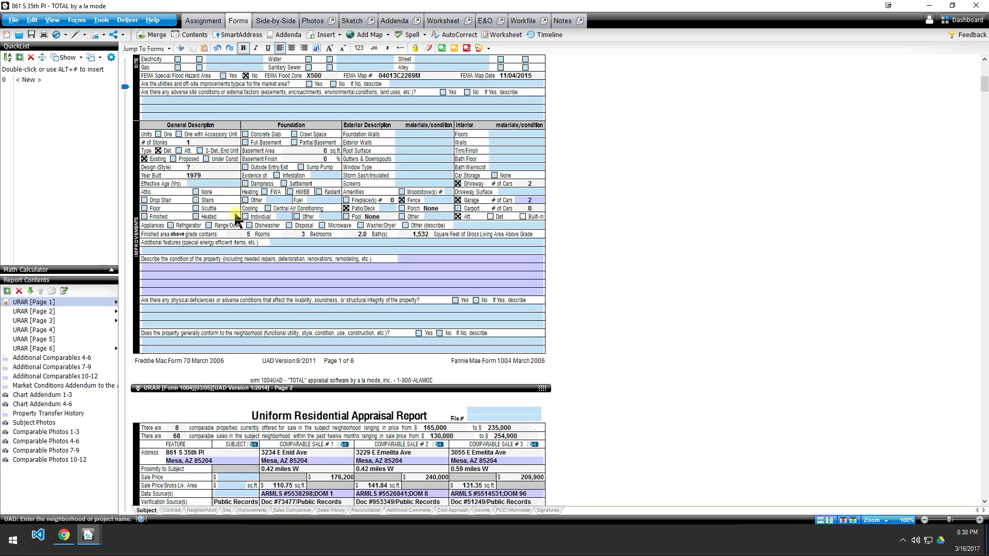
pyautogui.scroll(-4, 361, 232)
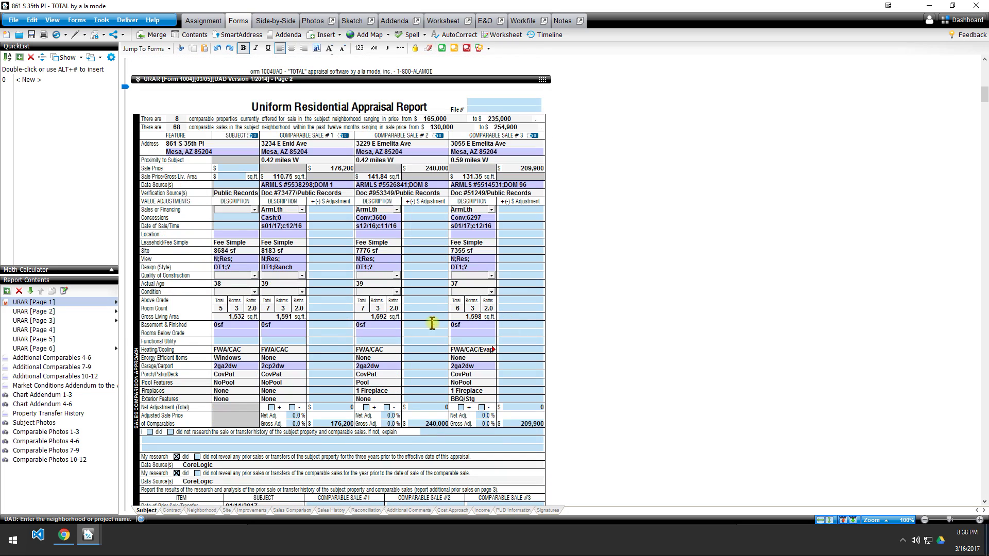
pyautogui.scroll(-2, 307, 206)
pyautogui.scroll(-3, 306, 204)
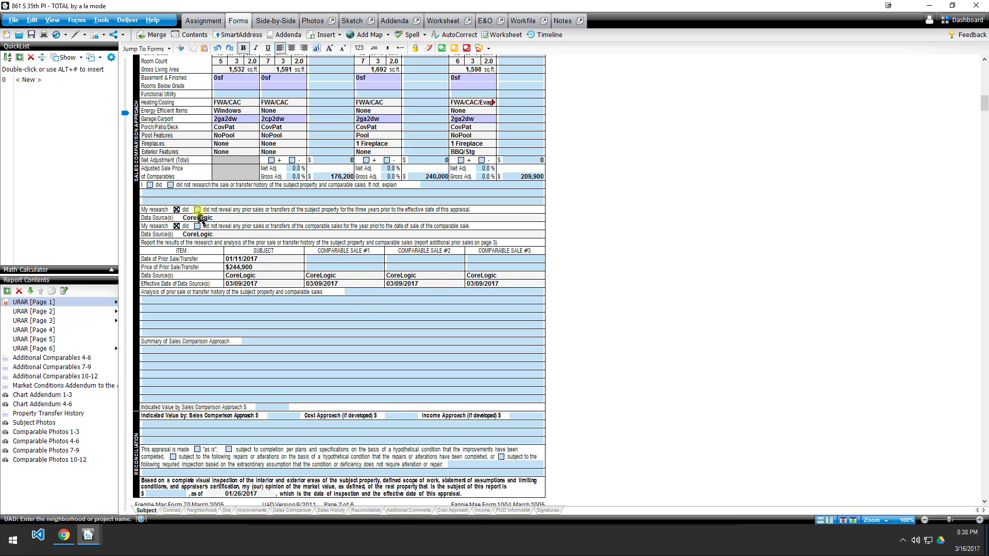
# Step: Review the imported listings and sales on the Additional Comparables 4-6, 7-9 and 10-12 pages
pyautogui.scroll(-20, 323, 283)
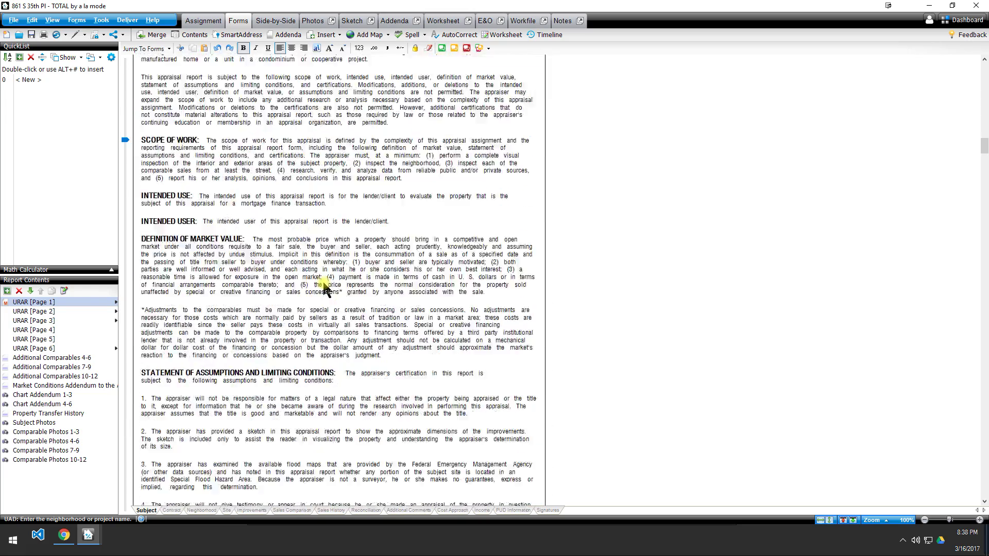
pyautogui.scroll(-20, 320, 283)
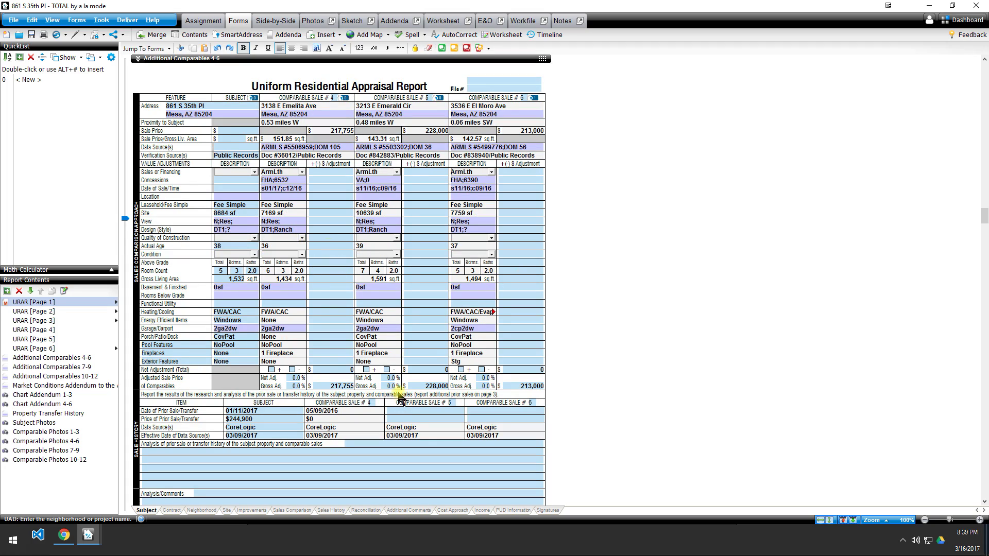
pyautogui.scroll(-5, 399, 387)
pyautogui.scroll(-20, 346, 245)
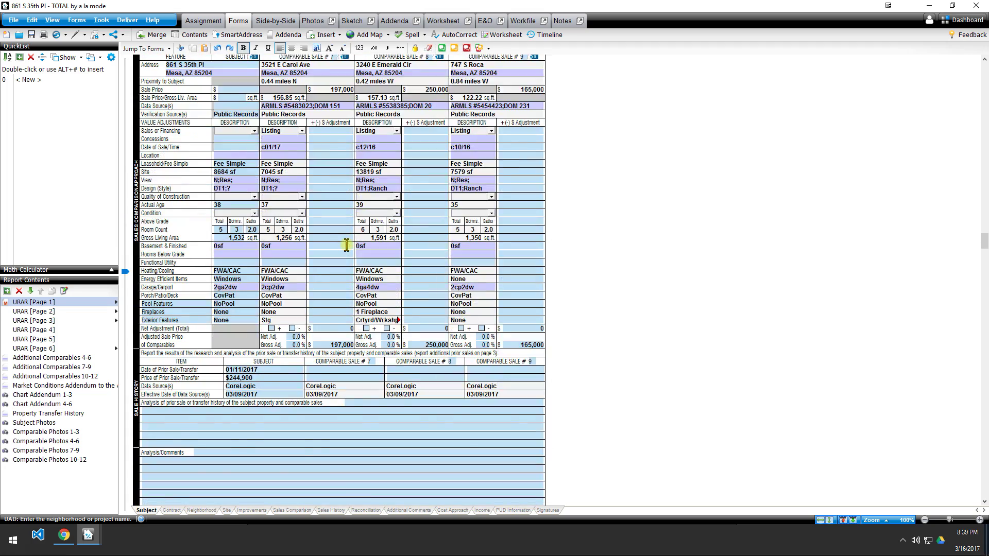
pyautogui.scroll(-2, 369, 275)
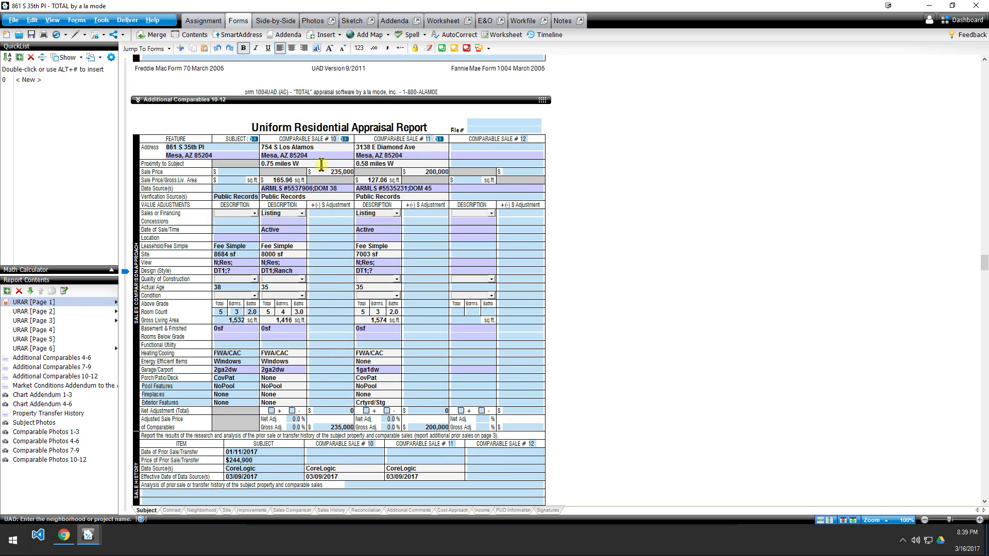
# Step: Review the Market Conditions Addendum with its foreclosure and summary comments, plus the market charts in the chart addenda
pyautogui.scroll(-2, 394, 355)
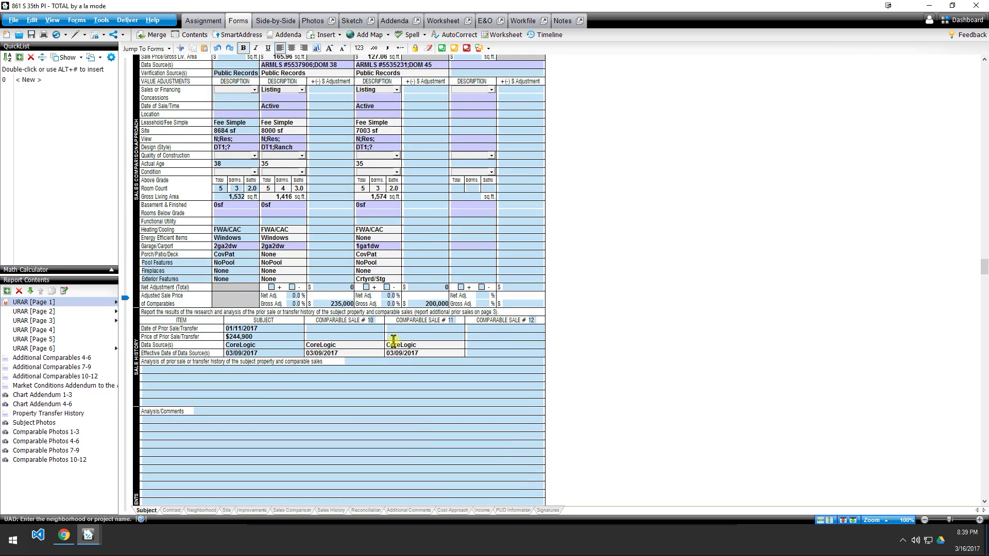
pyautogui.scroll(-10, 393, 340)
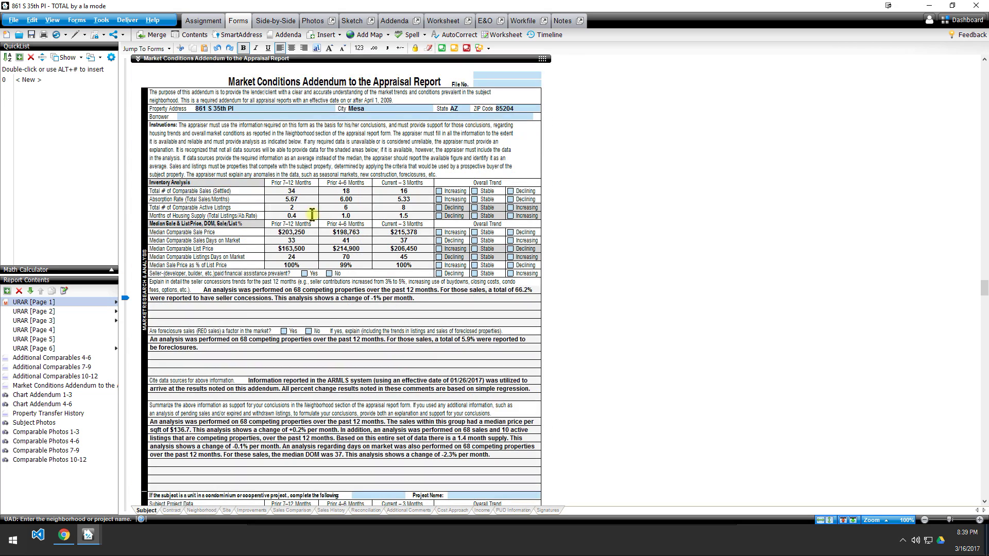
pyautogui.click(380, 343)
pyautogui.click(375, 429)
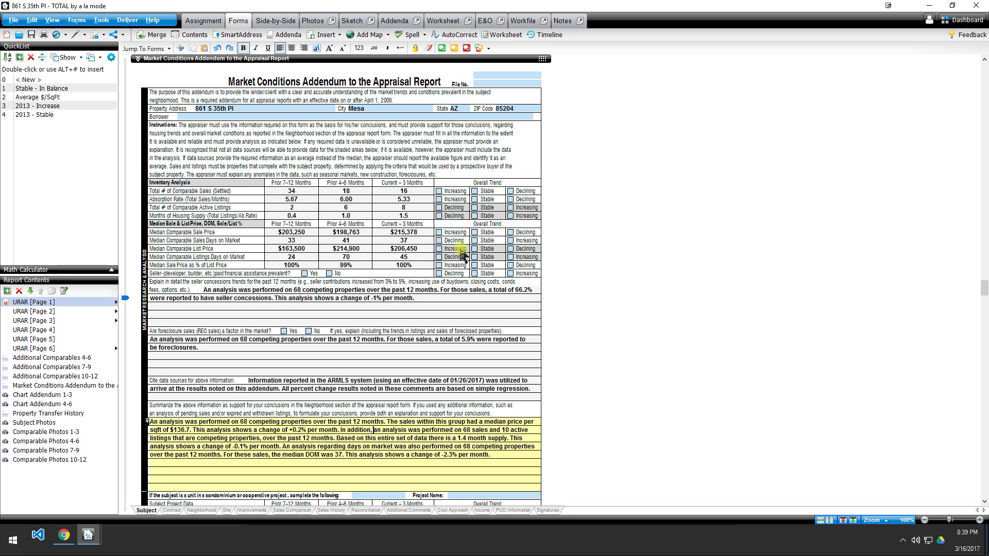
pyautogui.scroll(-15, 461, 256)
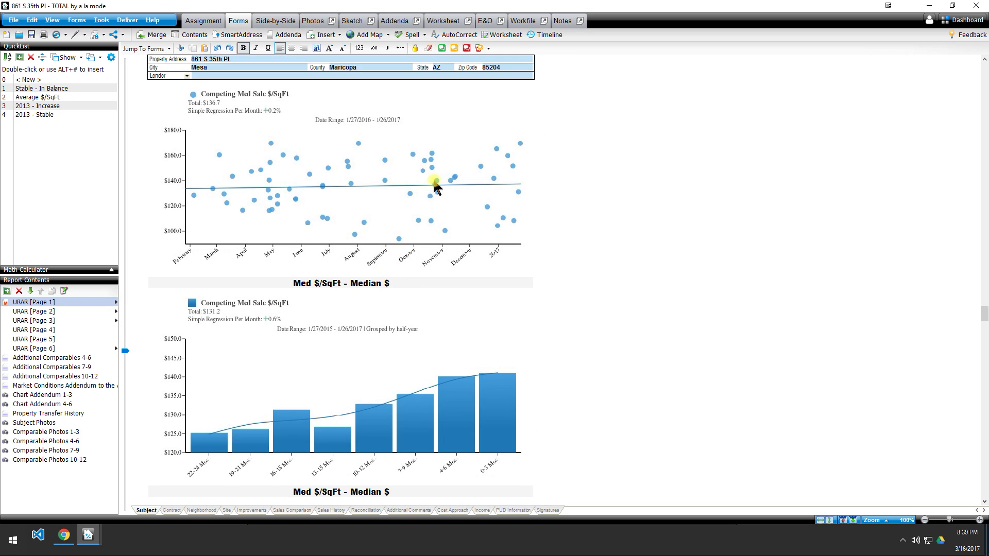
pyautogui.scroll(-15, 442, 228)
pyautogui.scroll(-10, 441, 240)
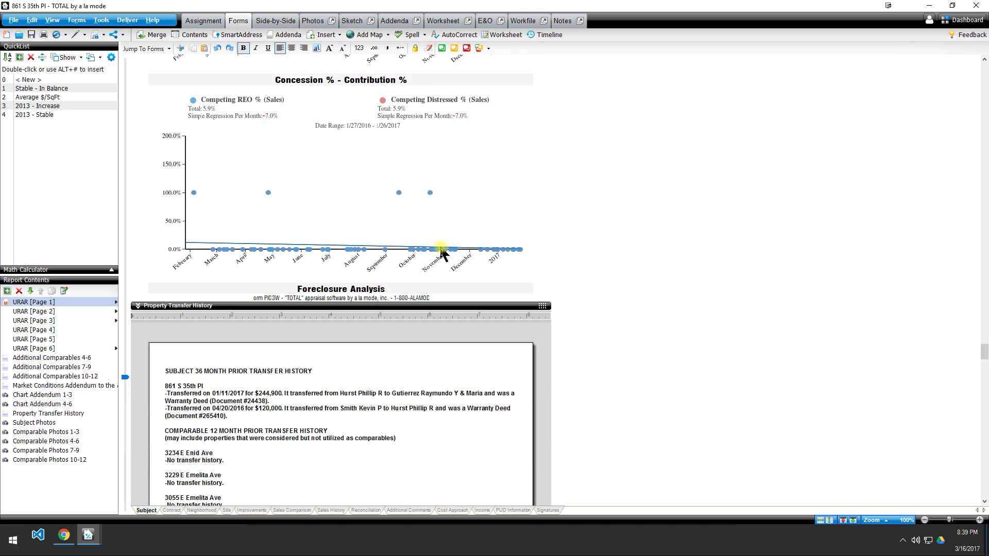
# Step: Examine the Property Transfer History for the subject's 36-month and the comparables' 12-month transfers, and check the comparable photo pages
pyautogui.scroll(-5, 440, 251)
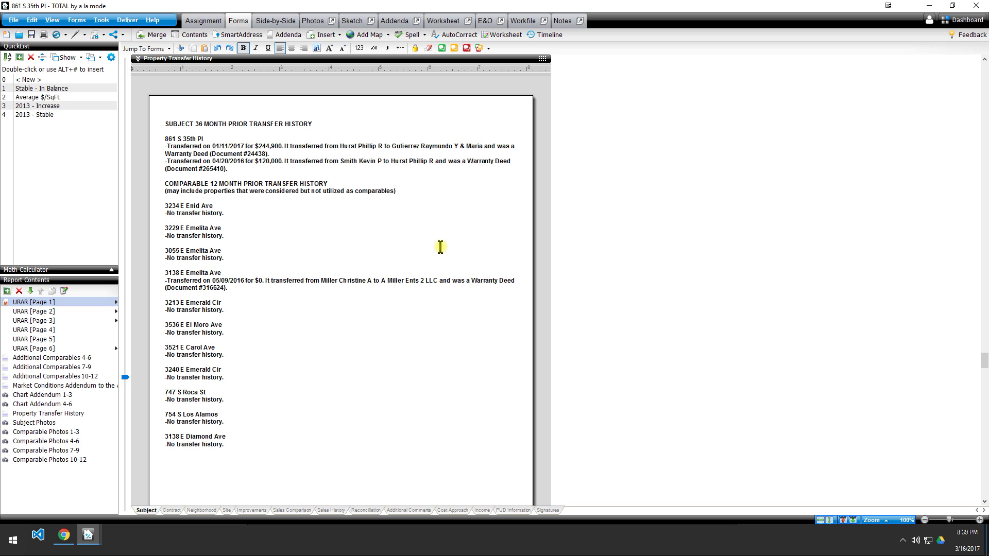
pyautogui.click(253, 441)
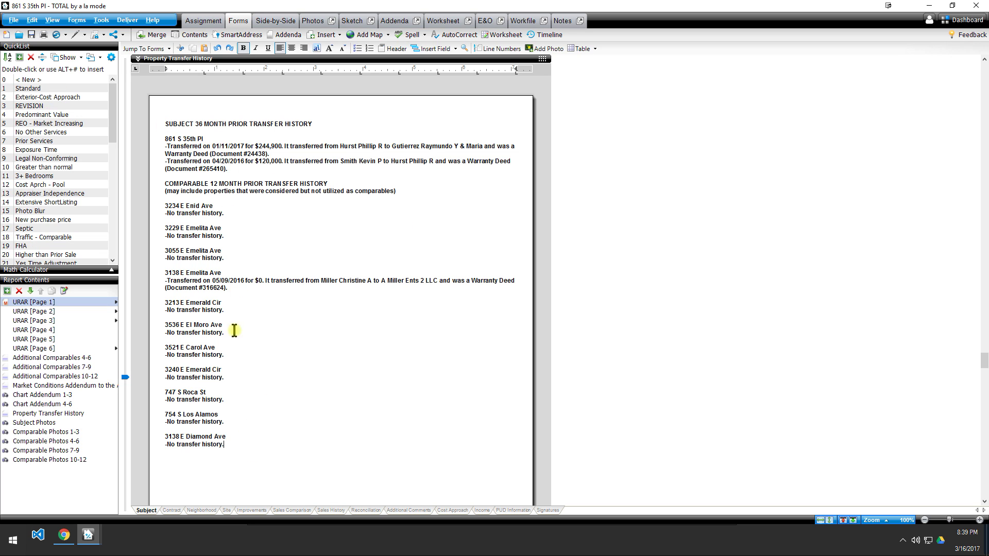
pyautogui.click(195, 124)
pyautogui.moveTo(195, 124); pyautogui.dragTo(266, 125)
pyautogui.moveTo(210, 183); pyautogui.dragTo(295, 185)
pyautogui.click(234, 184)
pyautogui.moveTo(210, 182); pyautogui.dragTo(274, 184)
pyautogui.click(238, 221)
pyautogui.click(231, 172)
pyautogui.keyDown('shift'); pyautogui.click(171, 146); pyautogui.keyUp('shift')
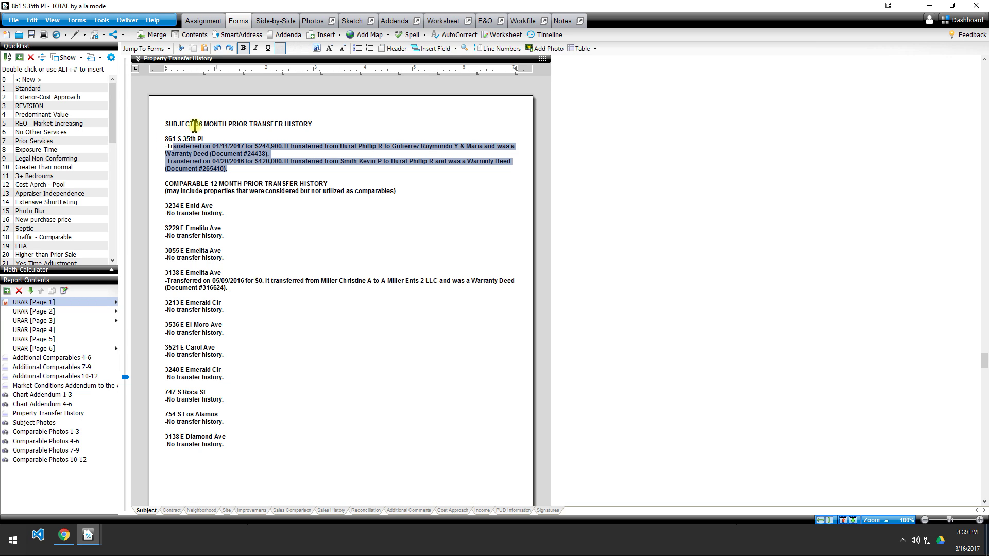
pyautogui.moveTo(194, 125); pyautogui.dragTo(220, 126)
pyautogui.click(224, 150)
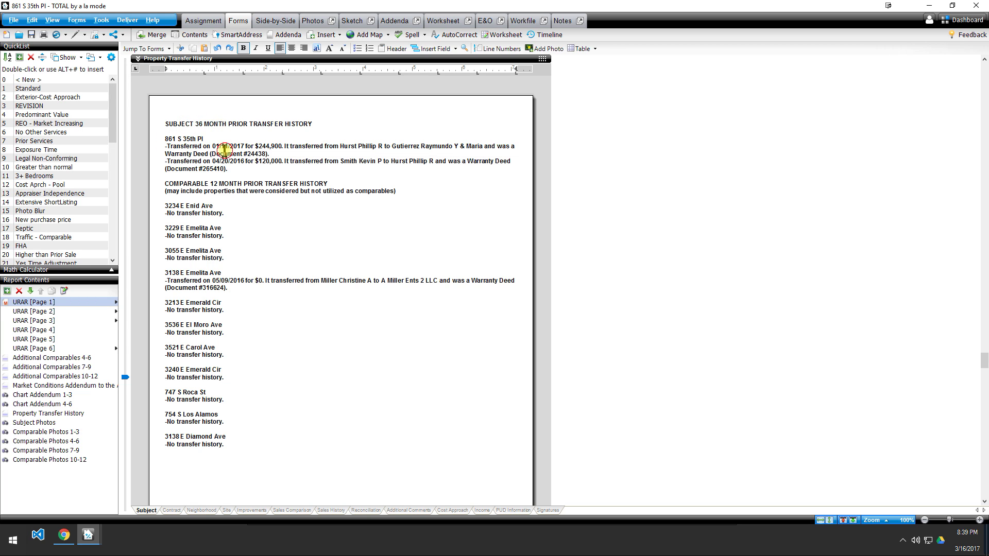
pyautogui.click(272, 147)
pyautogui.moveTo(217, 153); pyautogui.dragTo(264, 154)
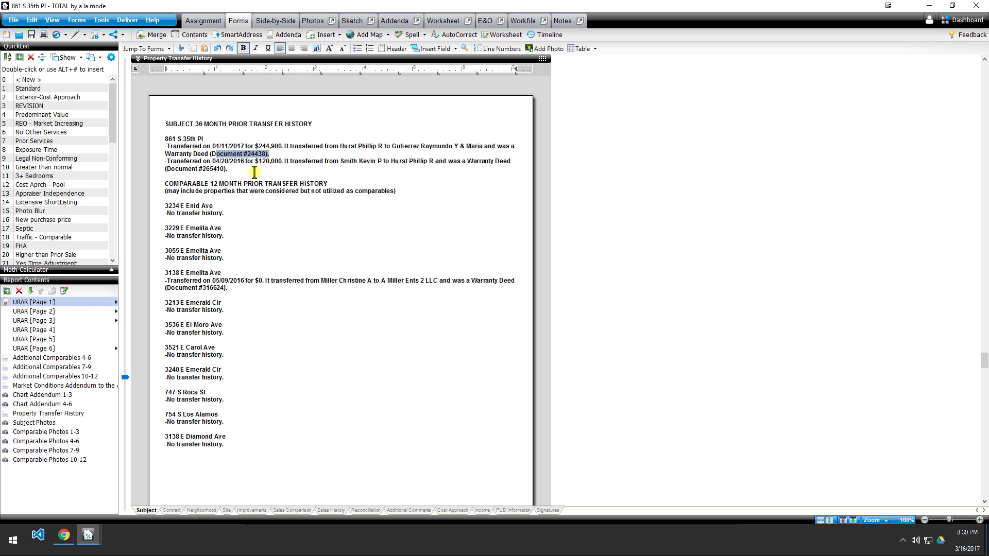
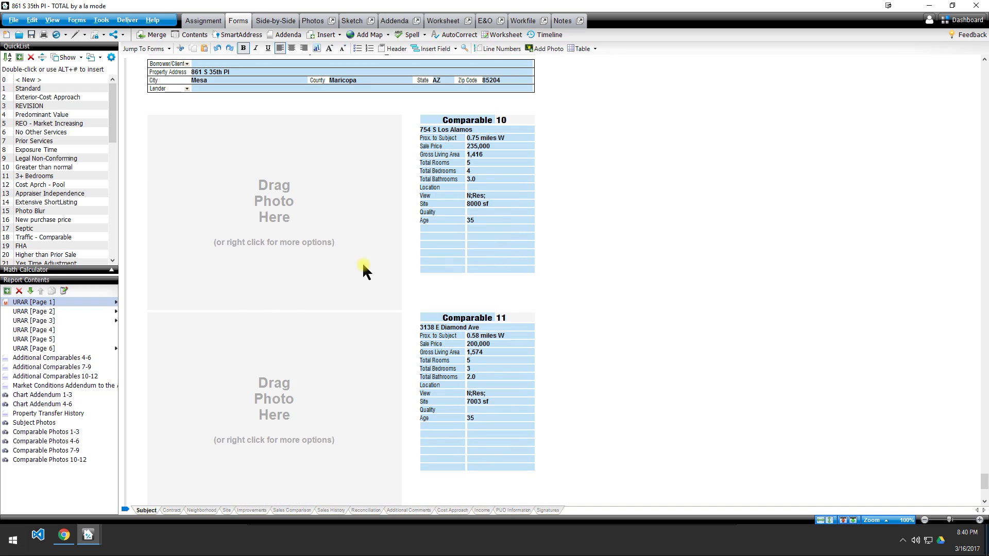
pyautogui.scroll(1, 360, 216)
pyautogui.scroll(-1, 356, 163)
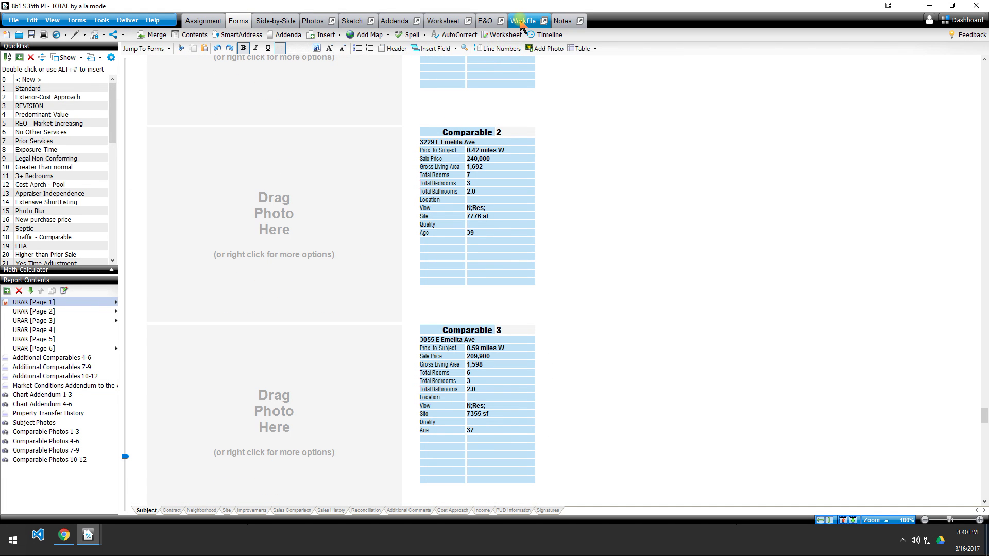
# Step: Open the report's workfile and preview the MarketConditionsReport_85 PDF
pyautogui.click(522, 21)
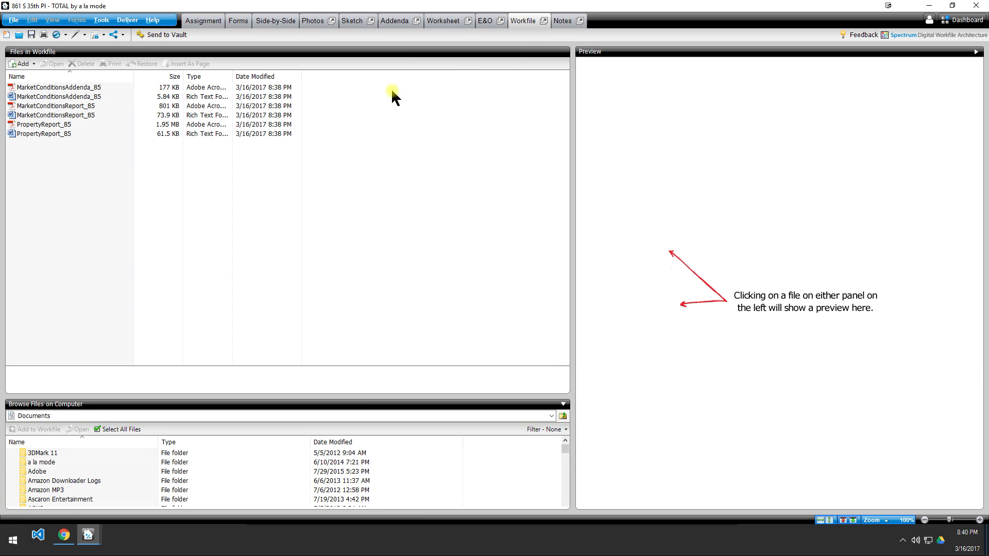
pyautogui.click(73, 107)
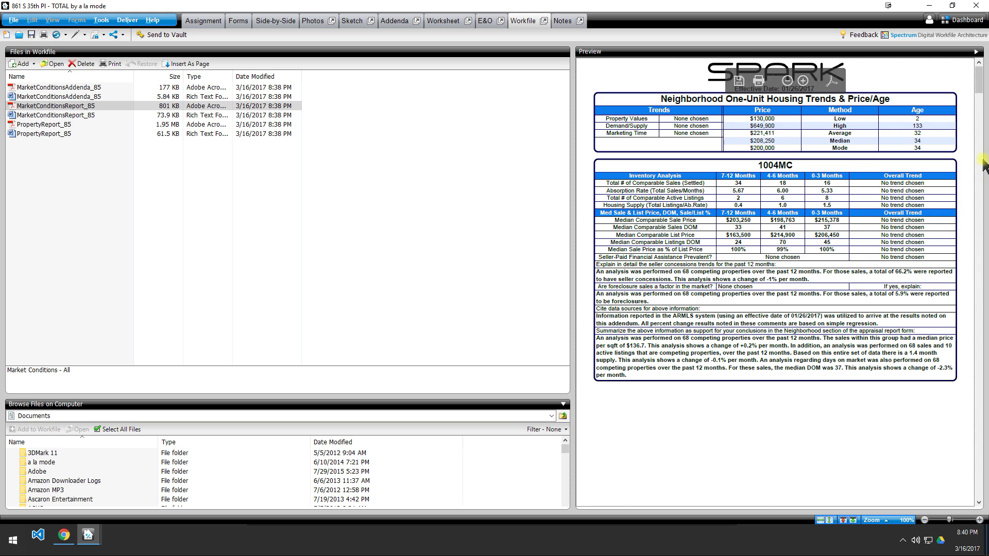
pyautogui.moveTo(980, 83)
pyautogui.mouseDown()
pyautogui.moveTo(980, 96)
pyautogui.moveTo(980, 80)
pyautogui.mouseUp()
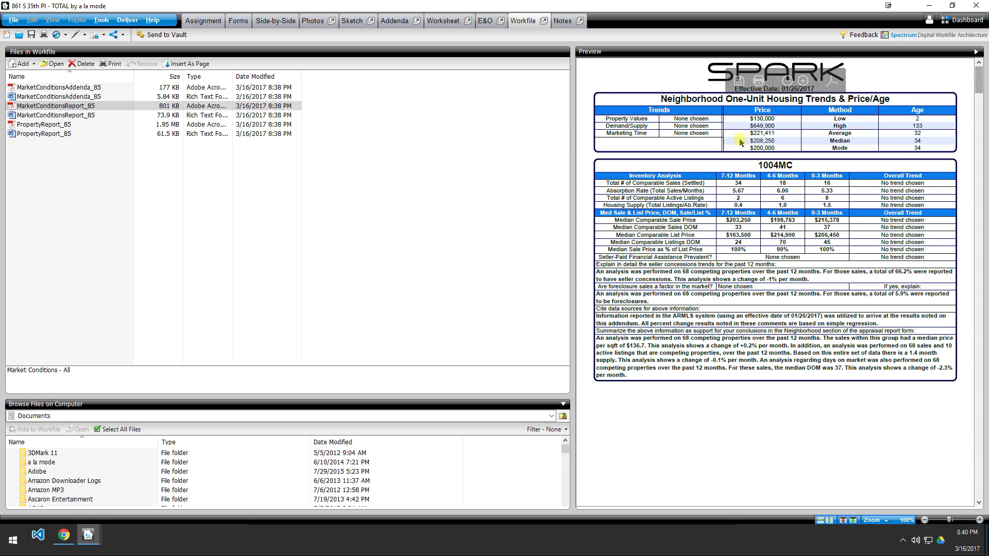
pyautogui.moveTo(978, 85); pyautogui.dragTo(985, 62)
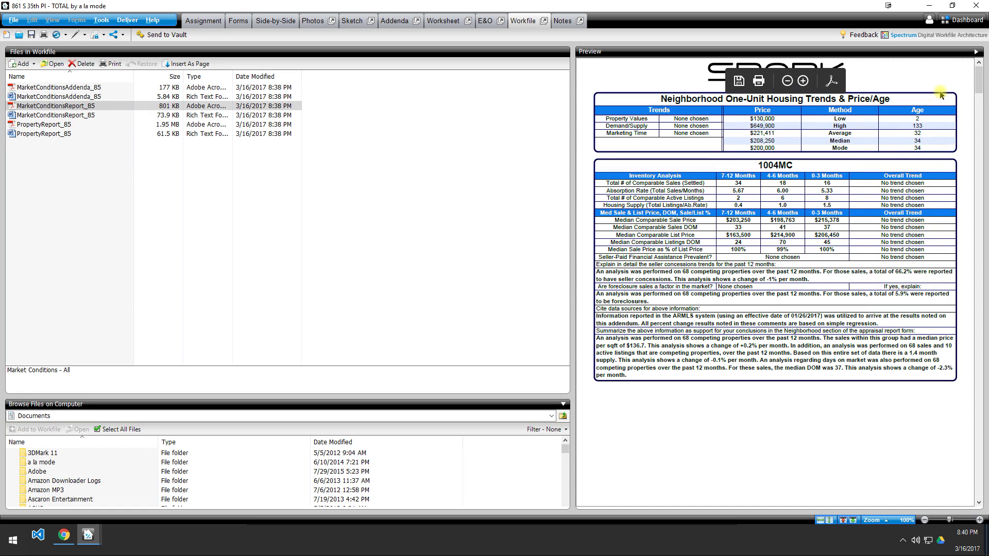
pyautogui.click(502, 240)
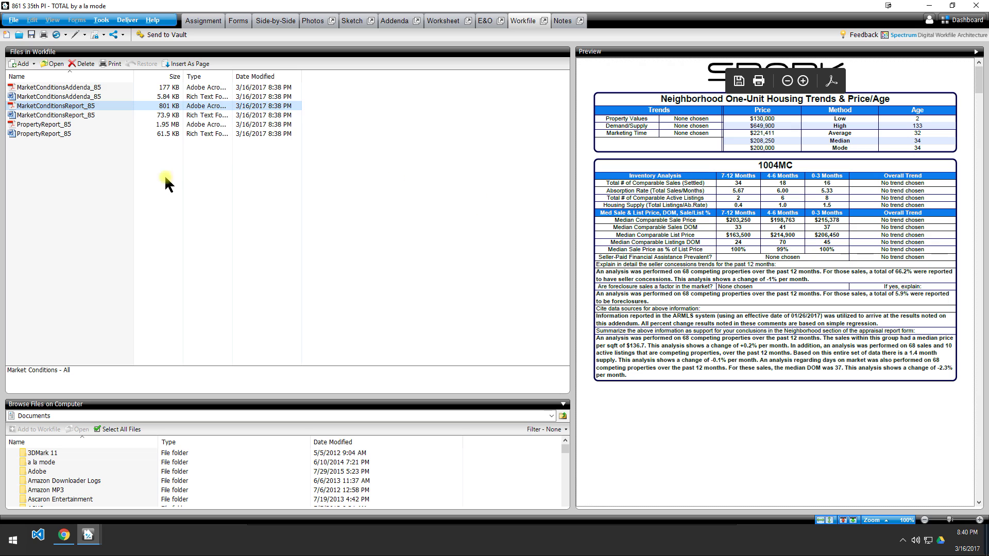
# Step: Preview the PropertyReport_85 PDF and review its subject and competing property list and summary location map
pyautogui.click(56, 125)
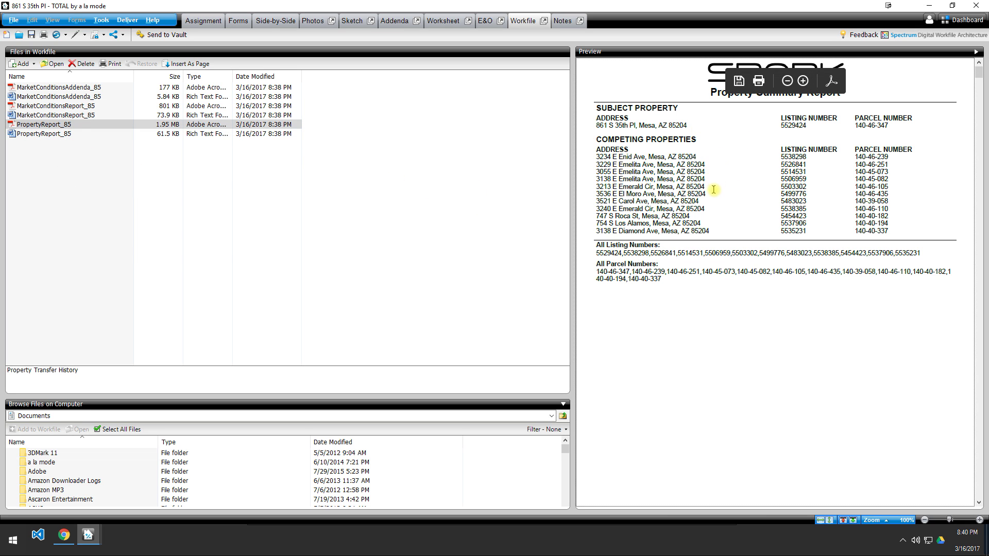
pyautogui.moveTo(598, 154); pyautogui.dragTo(716, 229)
pyautogui.click(712, 212)
pyautogui.moveTo(618, 127); pyautogui.dragTo(702, 130)
pyautogui.scroll(-1, 749, 217)
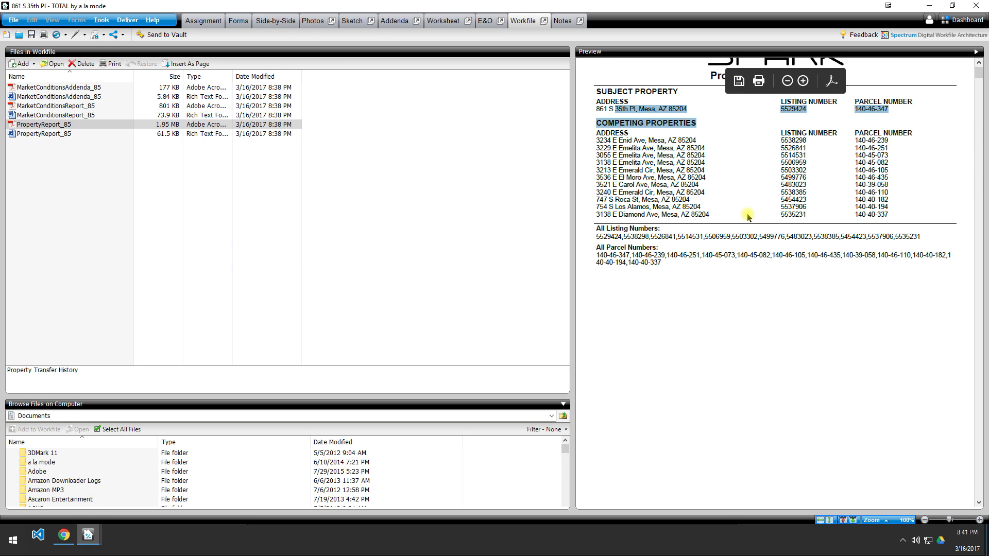
pyautogui.scroll(-10, 724, 224)
pyautogui.scroll(-10, 725, 224)
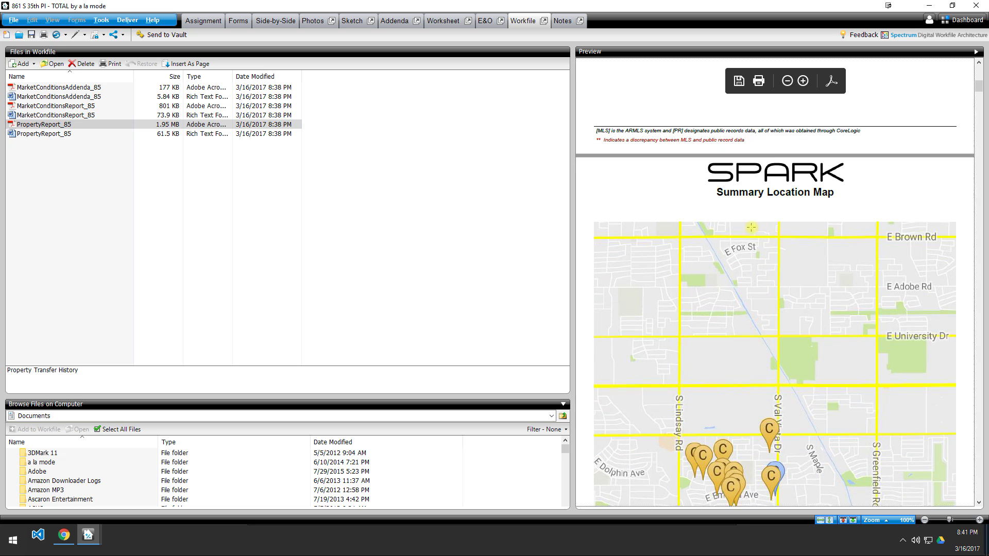
# Step: Examine the Subject Property Report, including the listing characteristics, property transaction history and mortgage finance history
pyautogui.scroll(-10, 803, 341)
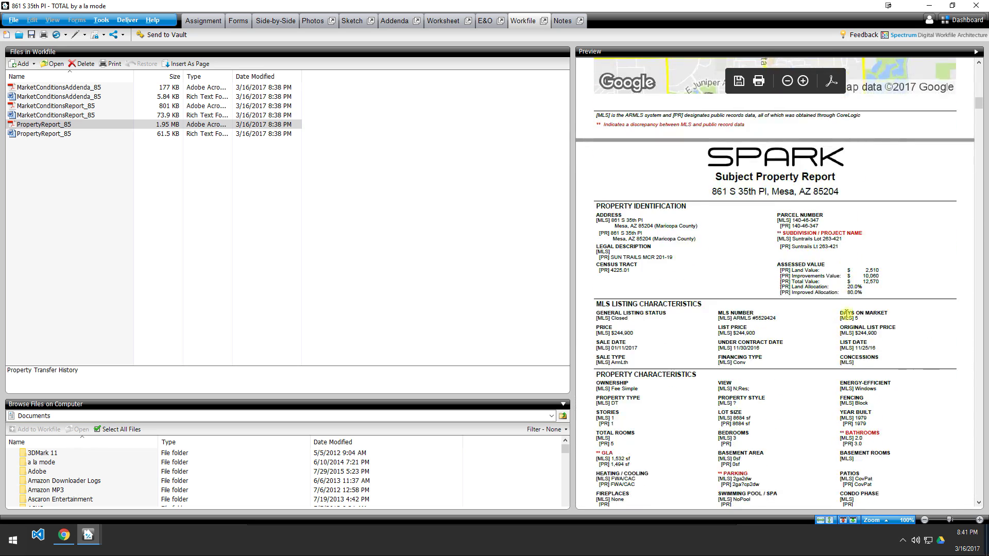
pyautogui.scroll(-1, 861, 287)
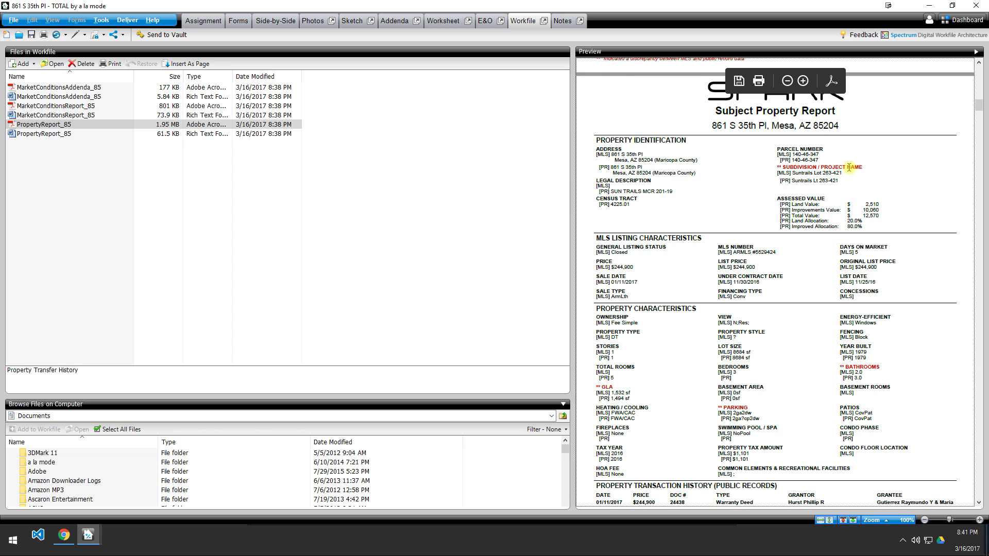
pyautogui.scroll(-5, 828, 236)
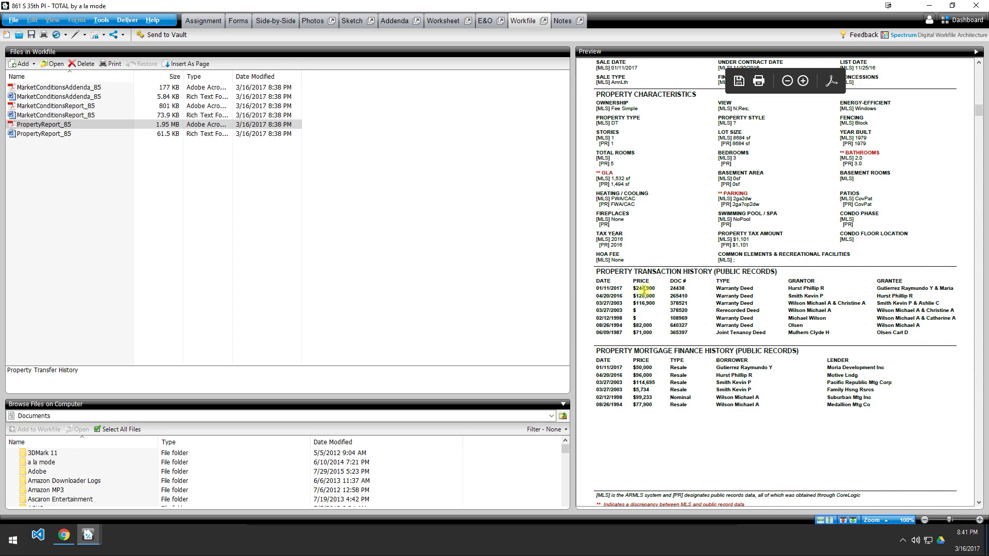
pyautogui.moveTo(606, 289); pyautogui.dragTo(669, 290)
pyautogui.click(910, 338)
pyautogui.click(656, 303)
pyautogui.moveTo(600, 371); pyautogui.dragTo(861, 406)
pyautogui.click(847, 392)
# Step: Compare the MLS and public-record entries in the subject's property characteristics, focusing on the GLA
pyautogui.scroll(1, 837, 385)
pyautogui.scroll(2, 838, 384)
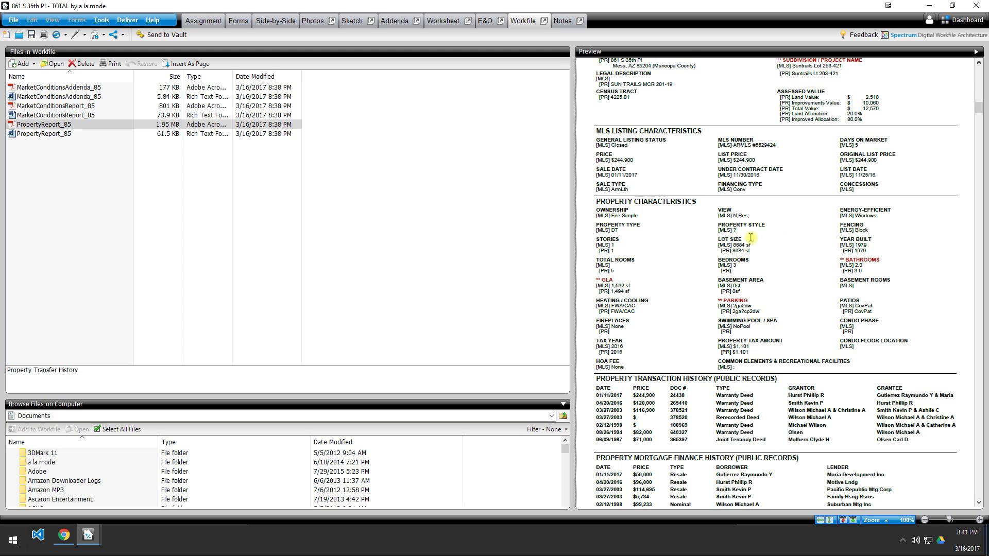
pyautogui.scroll(-4, 750, 241)
pyautogui.scroll(5, 749, 241)
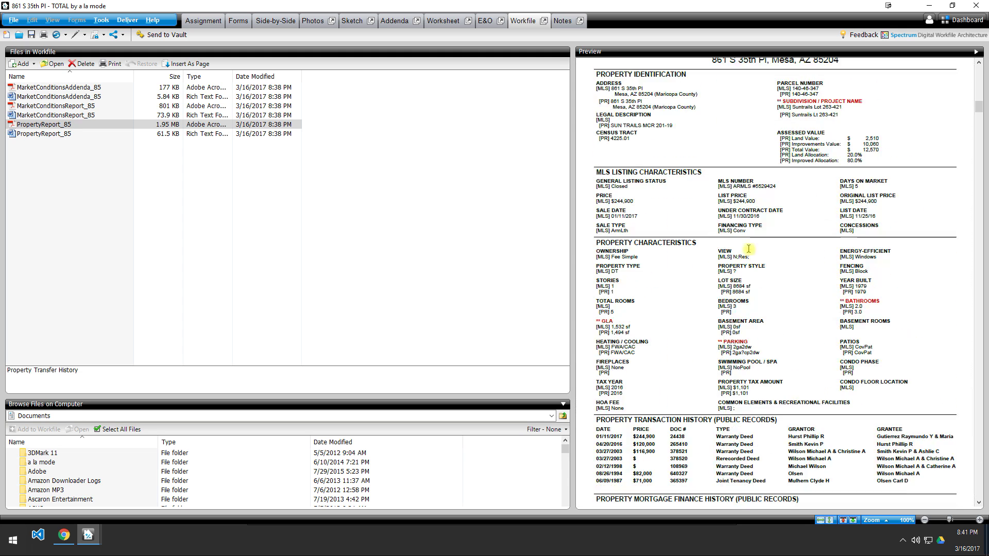
pyautogui.click(619, 333)
pyautogui.doubleClick(619, 333)
pyautogui.click(626, 334)
# Step: Review the subject's parcel and aerial maps and the competing property reports and maps in the PropertyReport_85 preview
pyautogui.scroll(-10, 663, 333)
pyautogui.scroll(-1, 664, 327)
pyautogui.scroll(2, 665, 326)
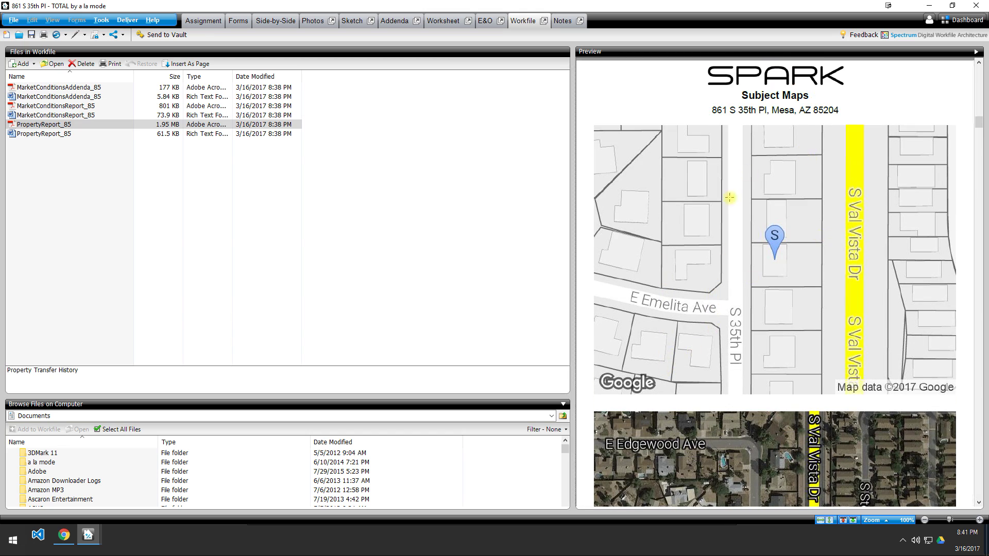
pyautogui.scroll(-4, 824, 307)
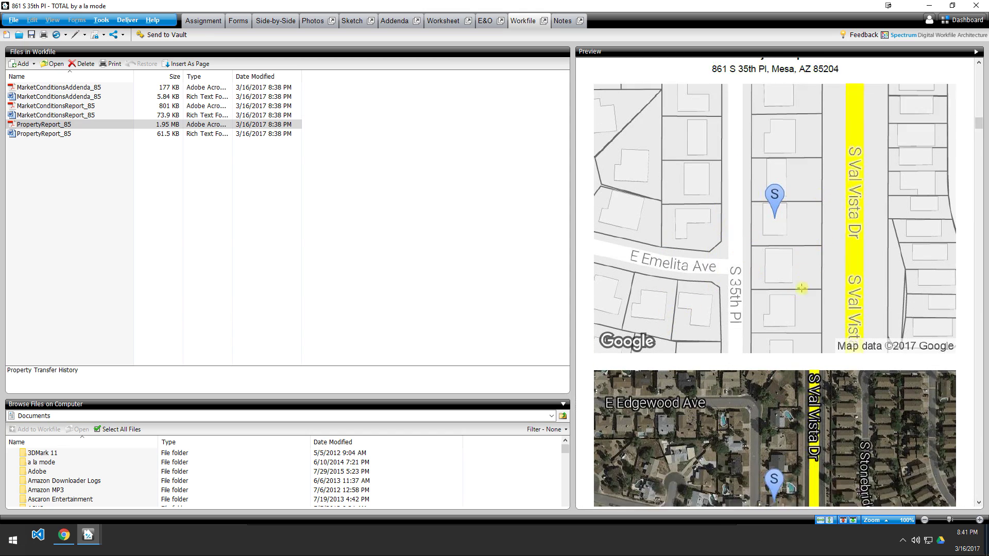
pyautogui.scroll(4, 796, 190)
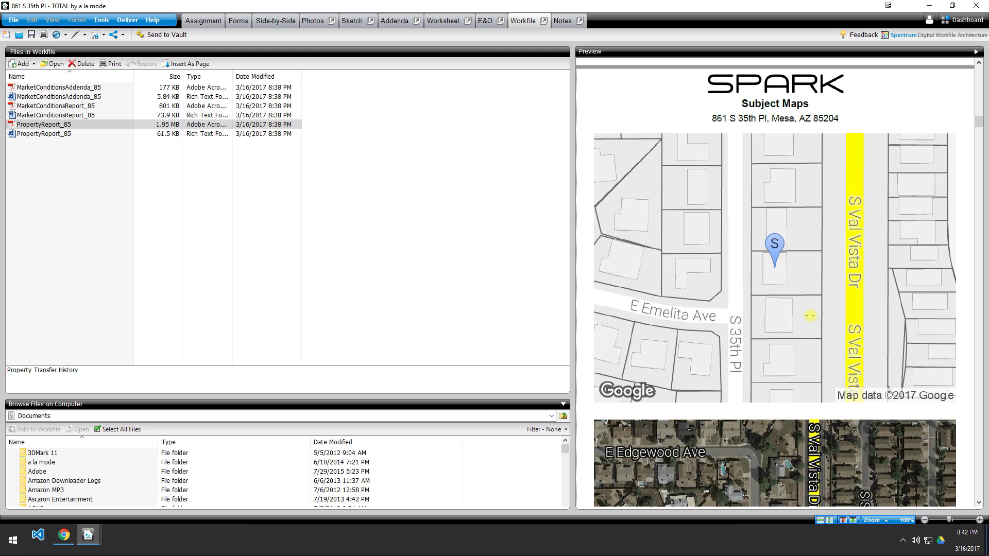
pyautogui.scroll(-5, 815, 325)
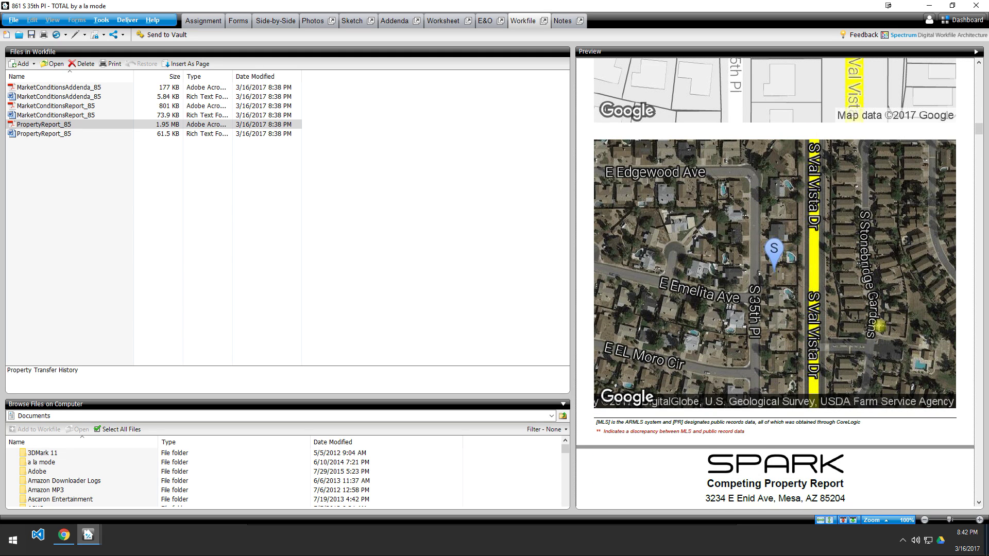
pyautogui.scroll(-4, 817, 306)
pyautogui.scroll(-10, 805, 307)
pyautogui.scroll(-20, 808, 297)
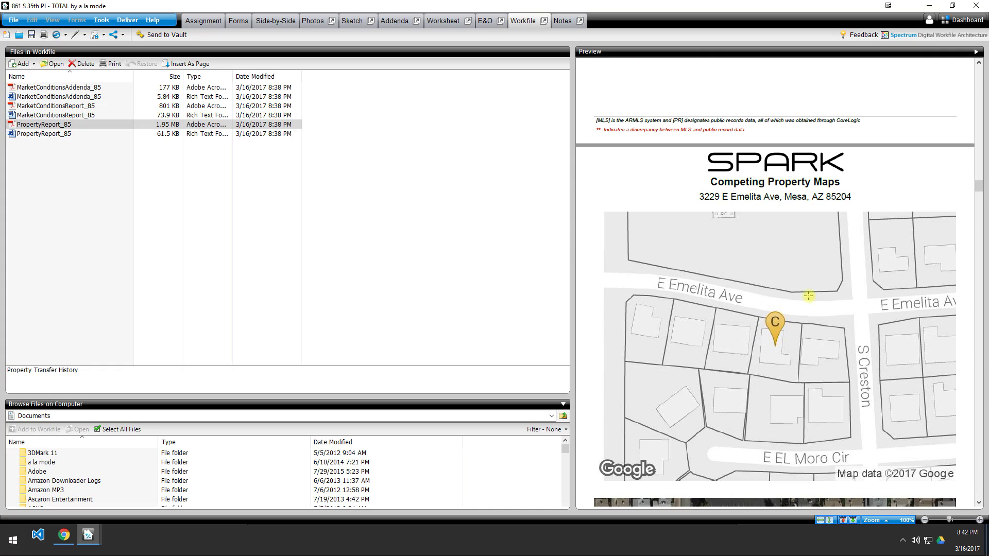
pyautogui.scroll(-1, 808, 296)
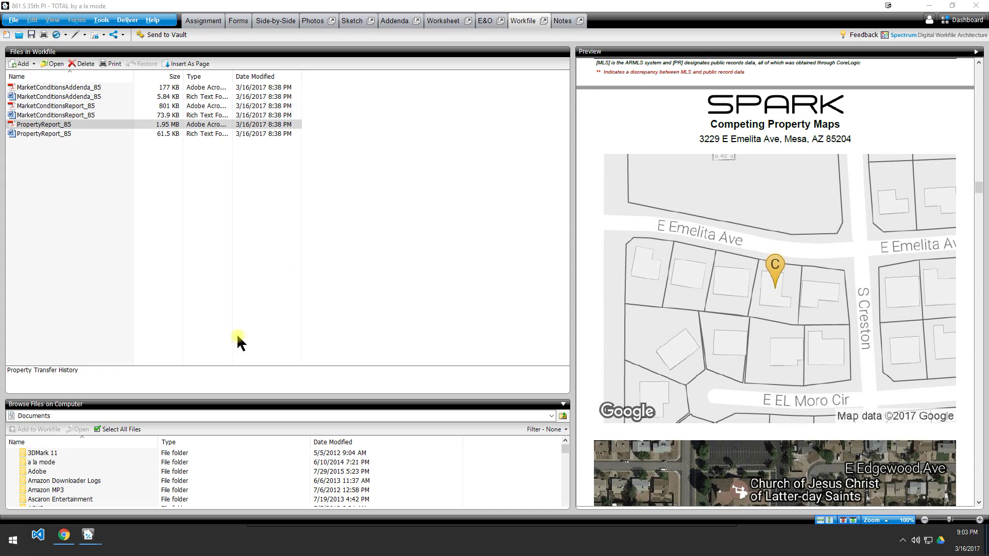
# Step: Switch to Spark, check the trend previews in the 1004MC table, and mark the Median Comparable Sales DOM trend as Stable
pyautogui.click(65, 538)
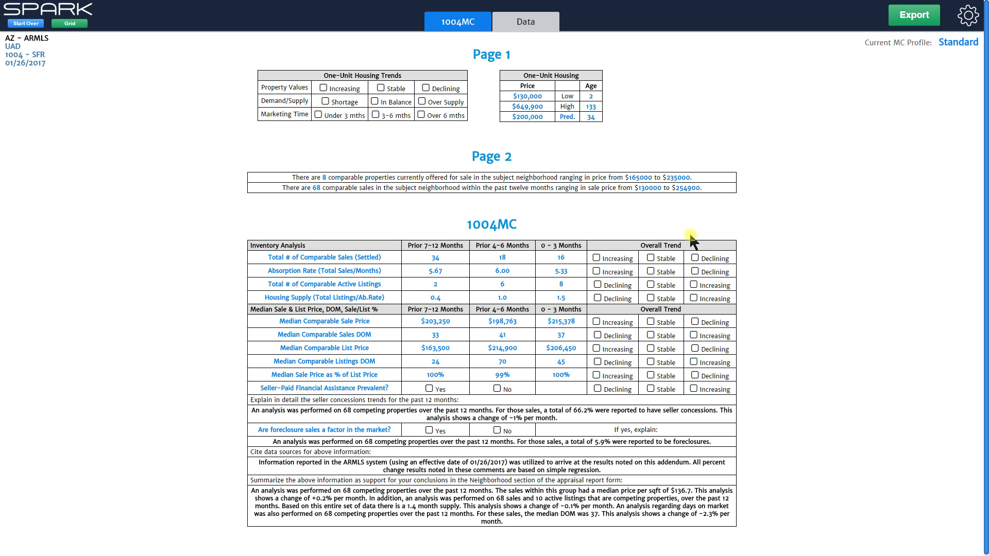
pyautogui.moveTo(593, 243)
pyautogui.moveTo(670, 255)
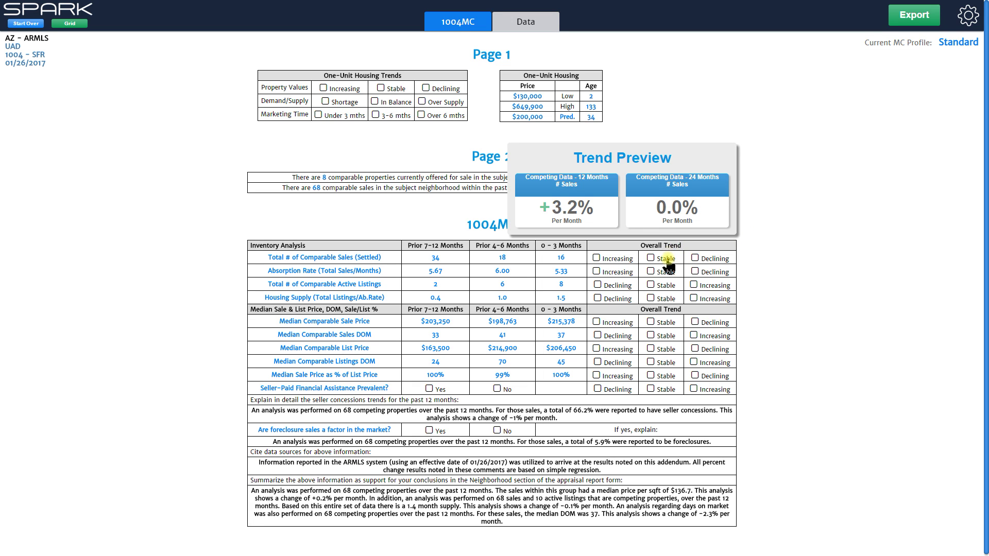
pyautogui.moveTo(659, 281)
pyautogui.moveTo(665, 326)
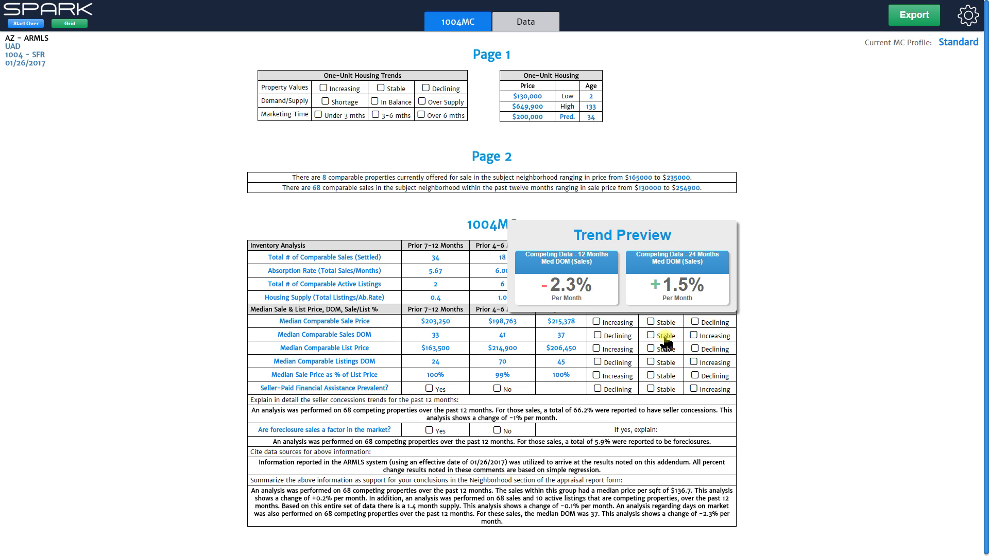
pyautogui.click(651, 335)
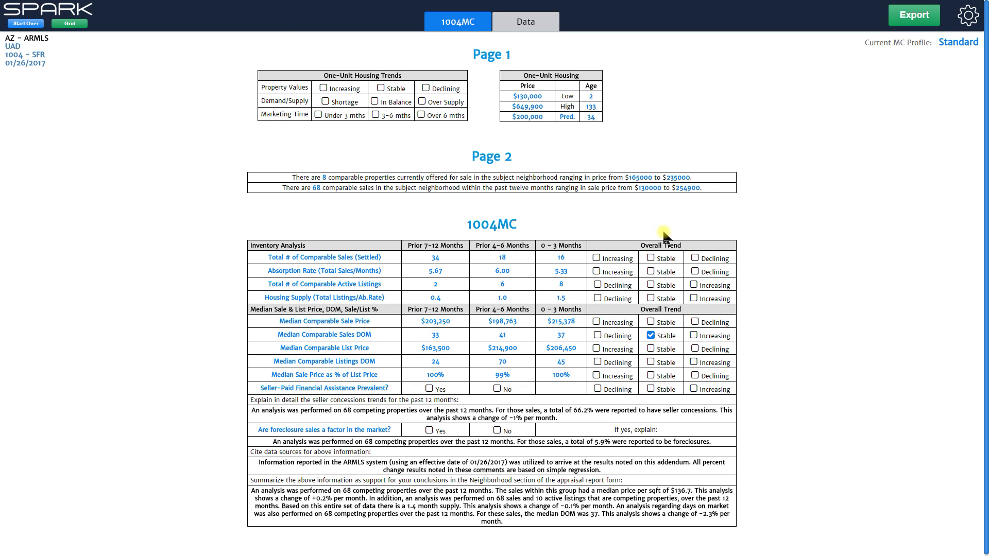
# Step: Check the trend previews, mark Total # of Comparable Sales (Settled) as Increasing, and mark Total # of Comparable Active Listings as Declining
pyautogui.moveTo(653, 257)
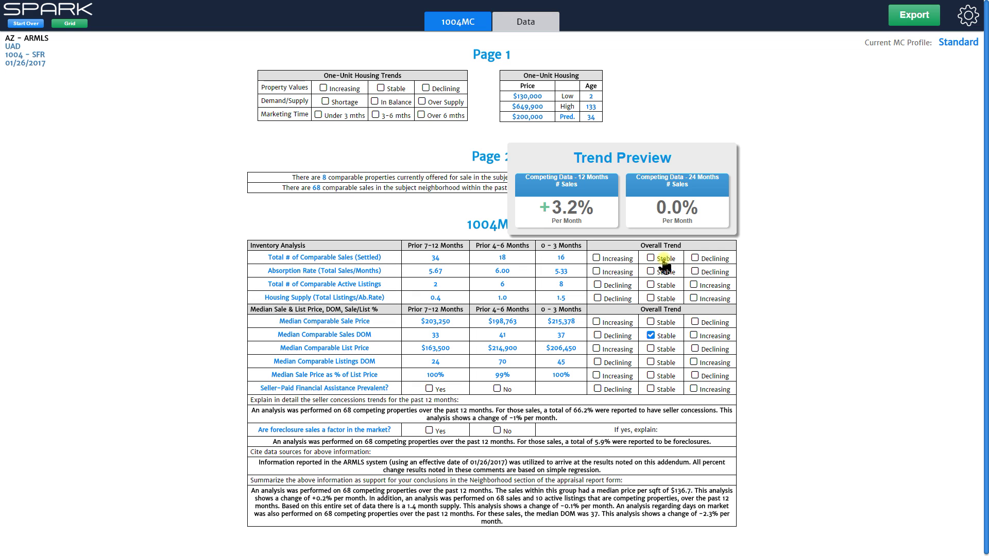
pyautogui.click(597, 258)
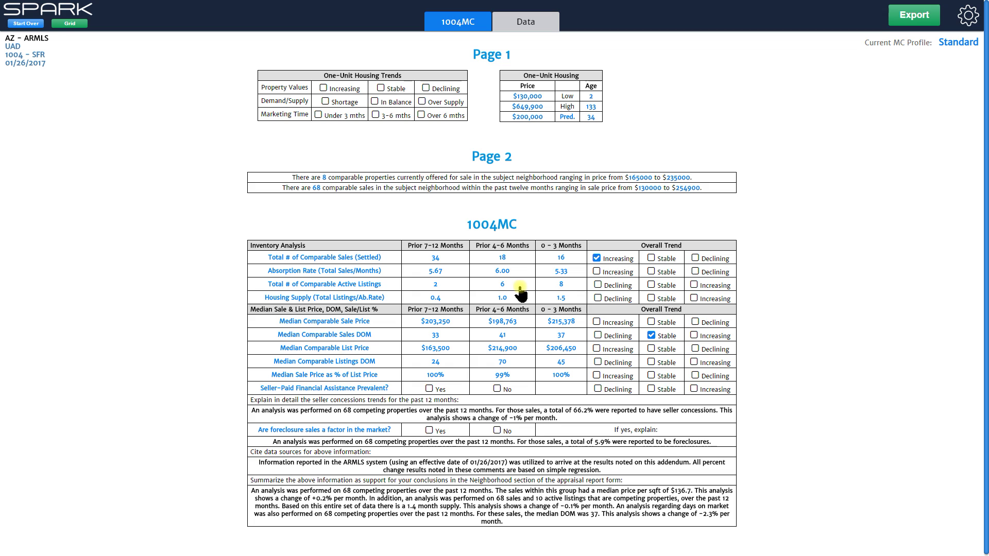
pyautogui.moveTo(556, 288)
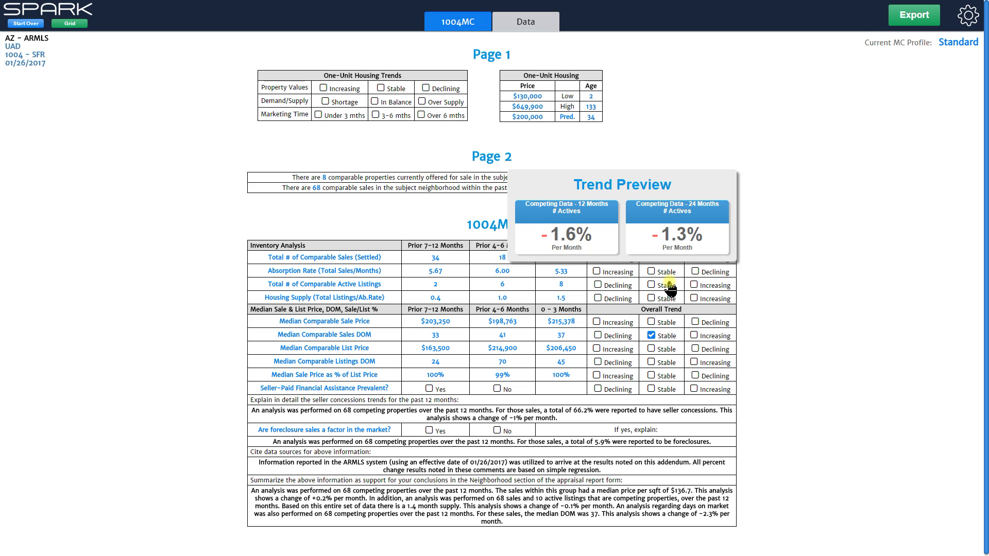
pyautogui.click(598, 285)
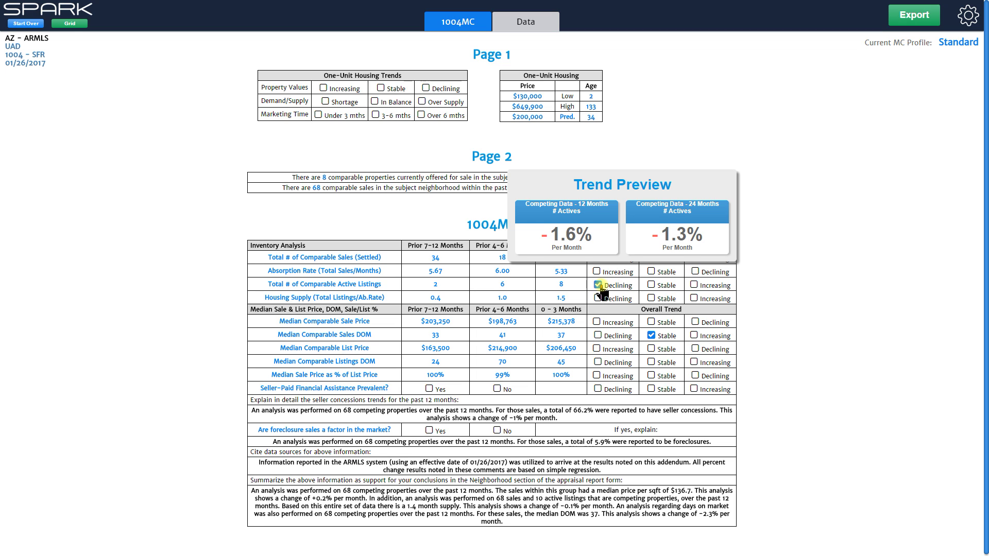
# Step: In the Number of Listings trends, include the 12-month Quantity - Actives chart in the report with its regression result in the legend, and return to the 1004MC
pyautogui.click(335, 286)
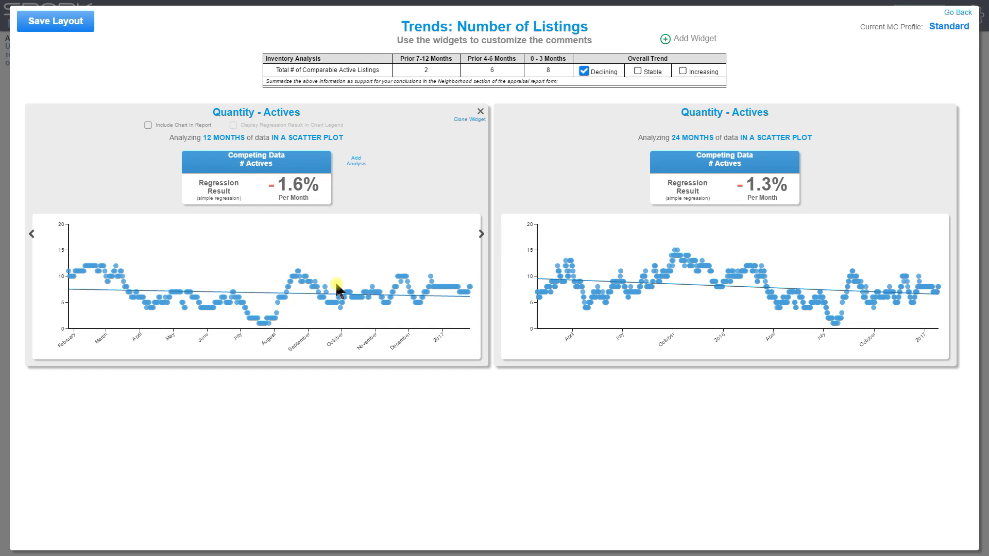
pyautogui.click(148, 126)
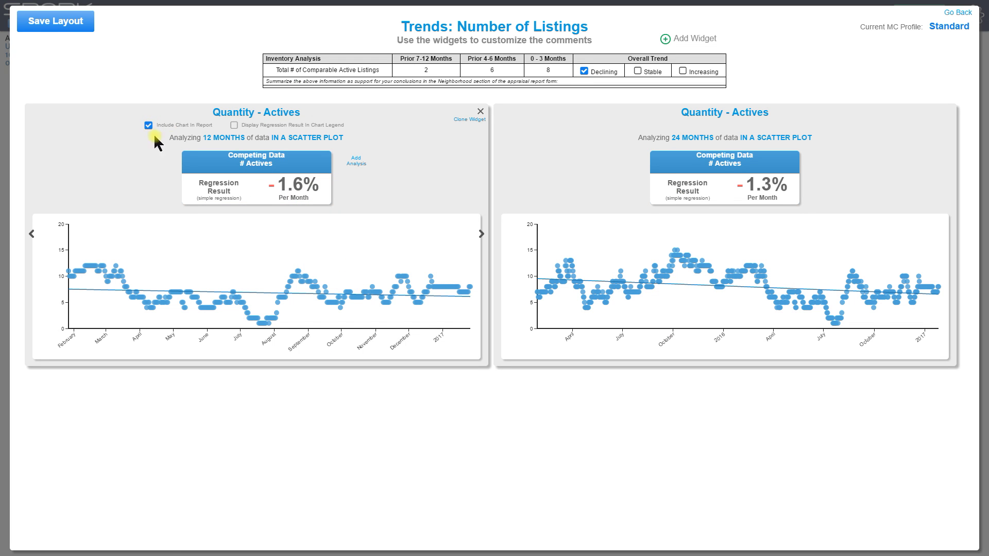
pyautogui.click(234, 126)
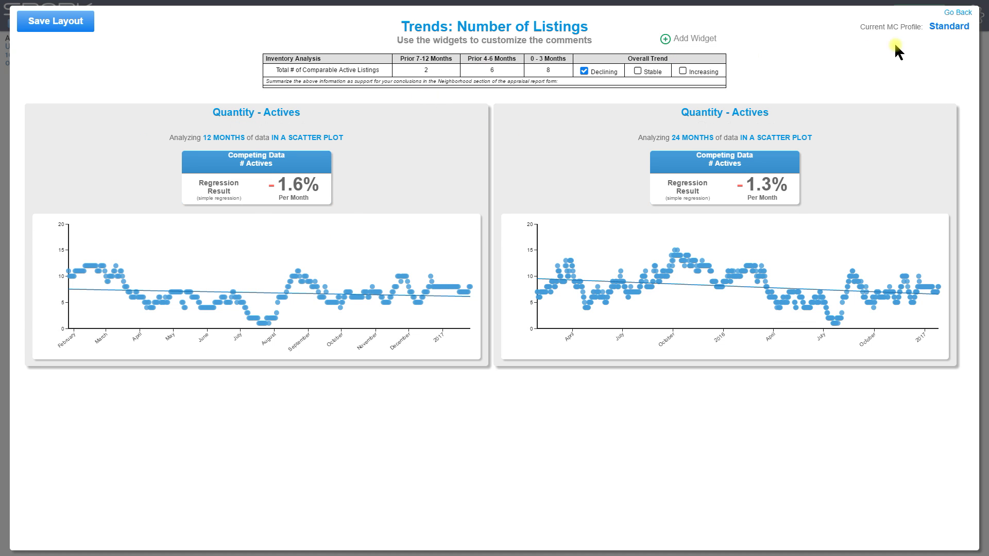
pyautogui.click(961, 13)
pyautogui.click(477, 170)
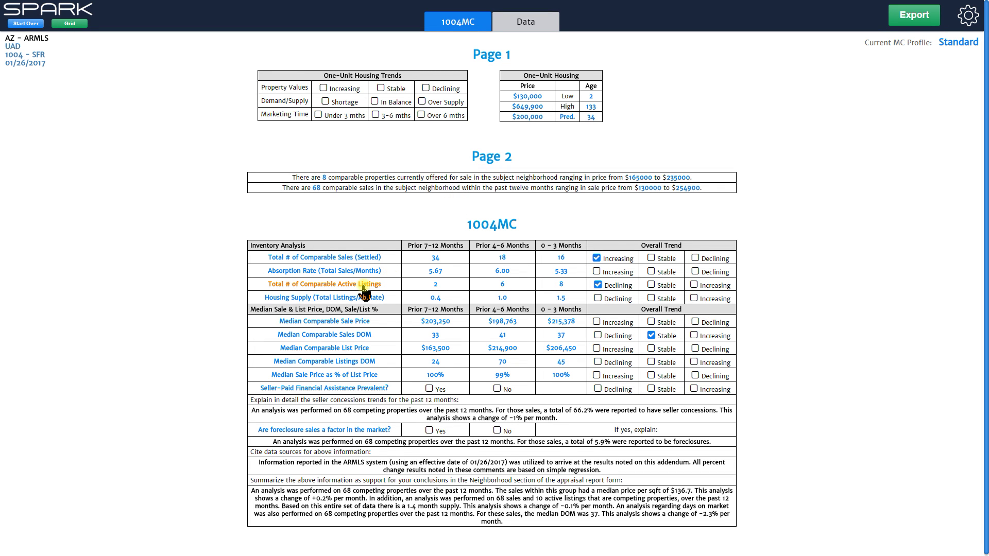
# Step: Check the concession trend preview and answer Yes to Seller-Paid Financial Assistance Prevalent
pyautogui.moveTo(625, 290)
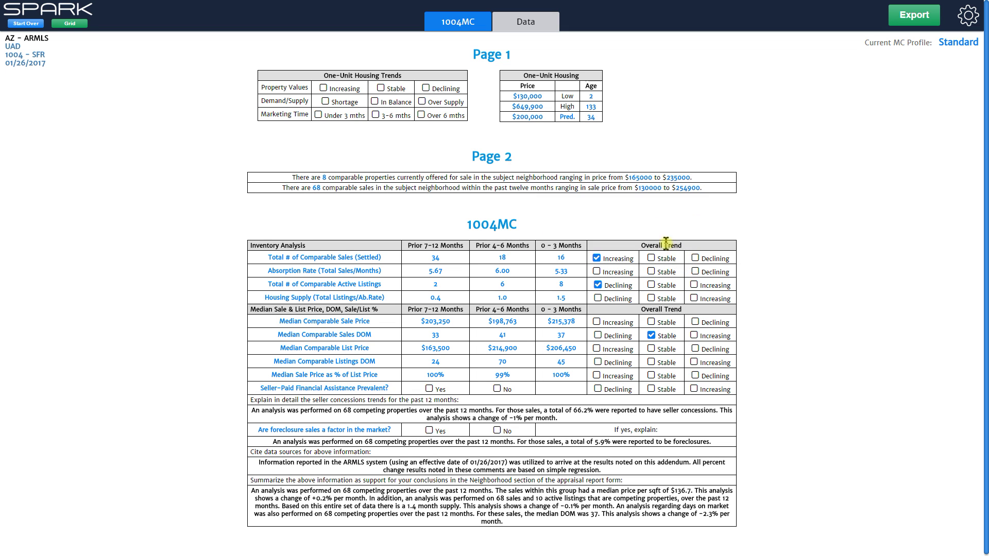
pyautogui.moveTo(641, 260)
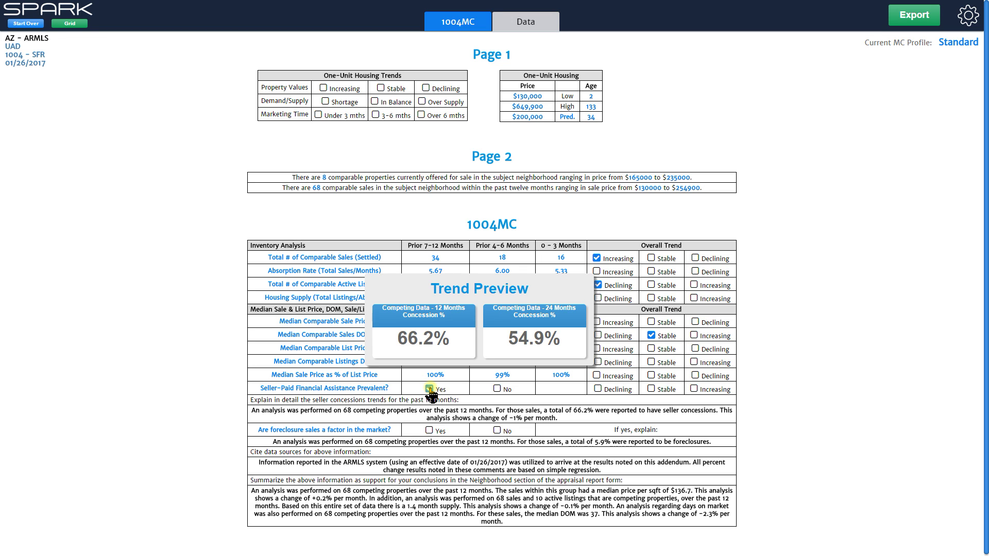
pyautogui.click(430, 390)
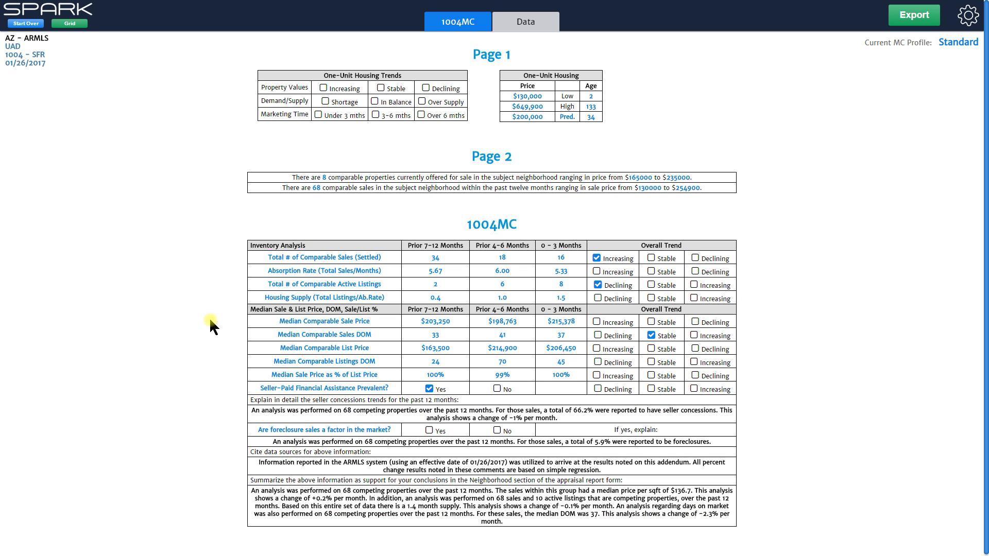
# Step: Open the Median Comparable Sale Price trends and clone the 12-month Med $/SqFt scatter plot widget
pyautogui.click(361, 322)
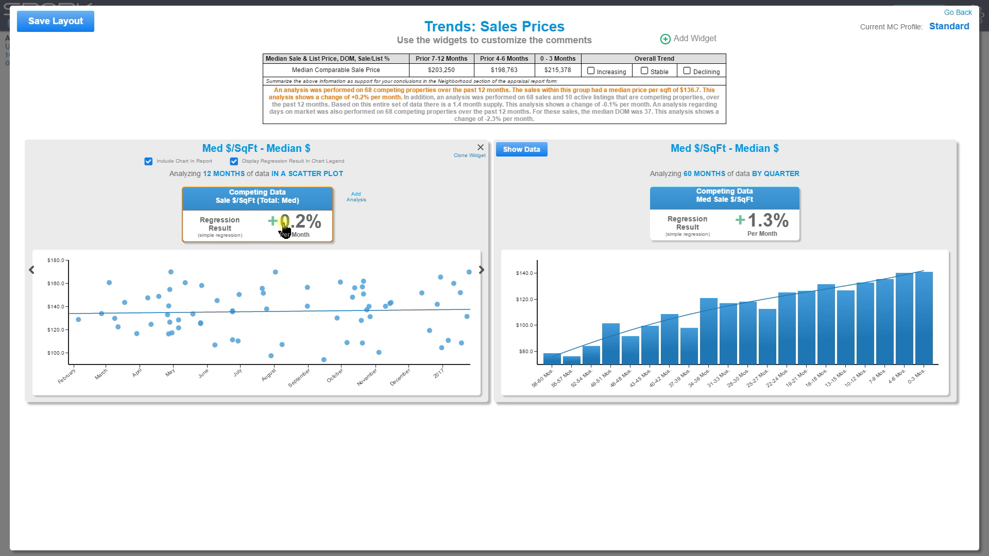
pyautogui.click(467, 155)
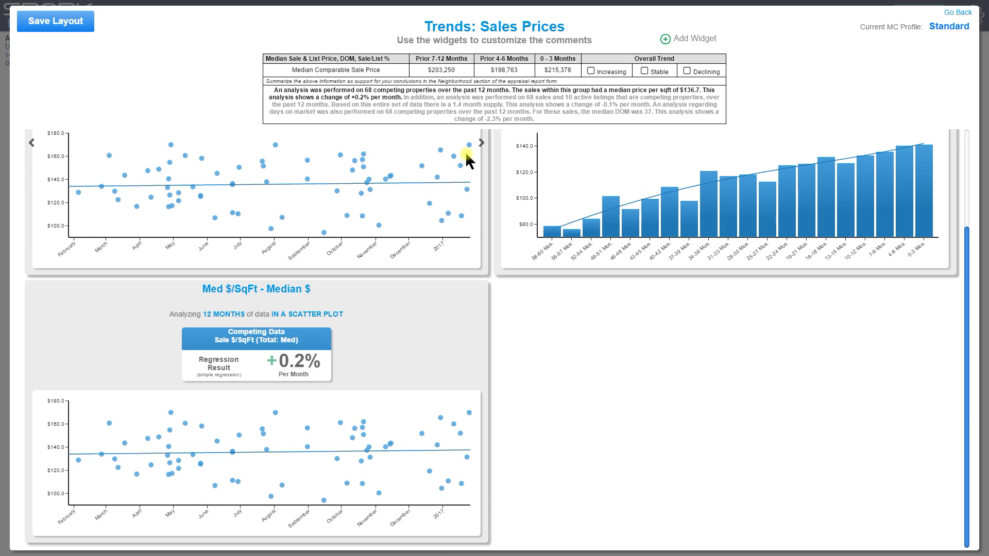
pyautogui.scroll(3, 407, 273)
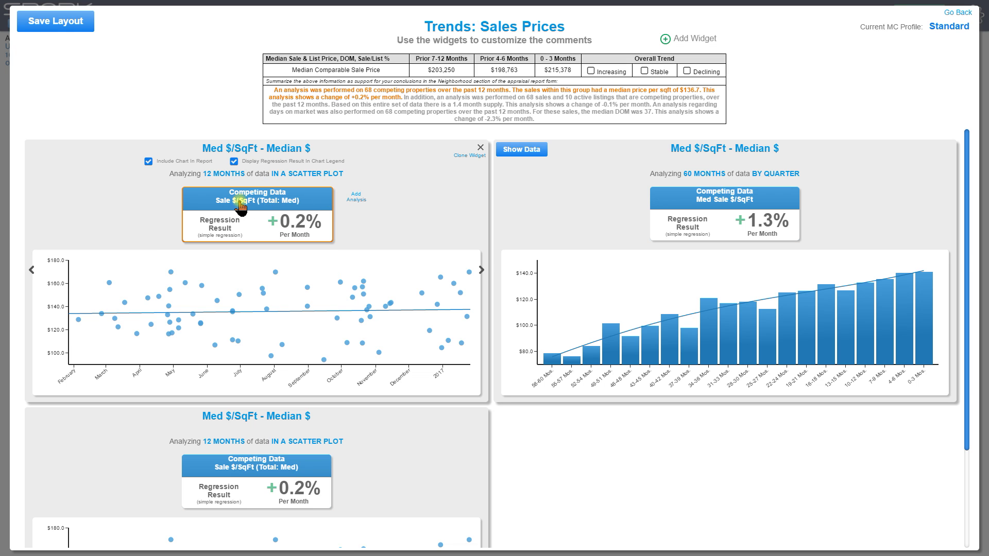
# Step: Add an analysis to the original 12-month Med $/SqFt widget, using the Neighborhood data set and analyzing Sale $/SqFt (Total: Med)
pyautogui.click(357, 197)
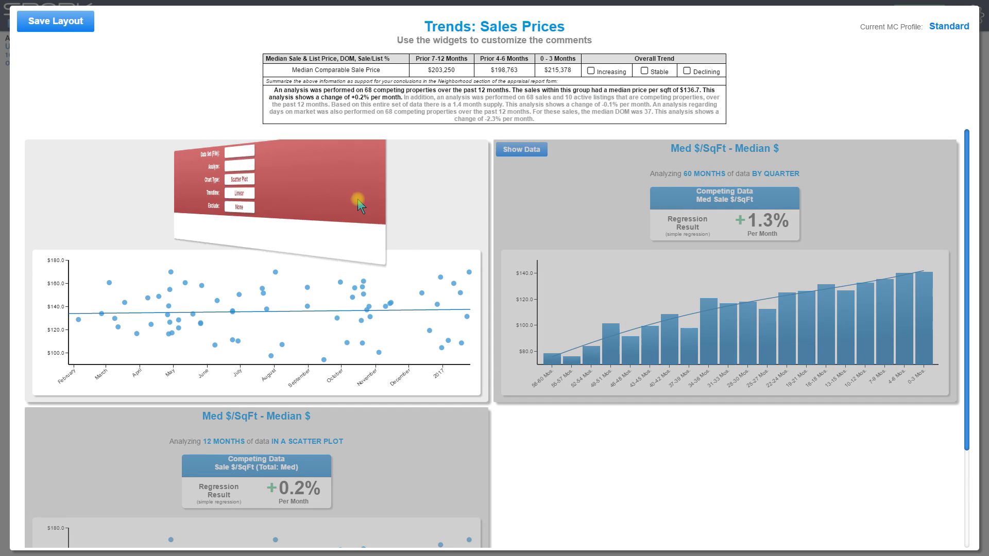
pyautogui.click(228, 149)
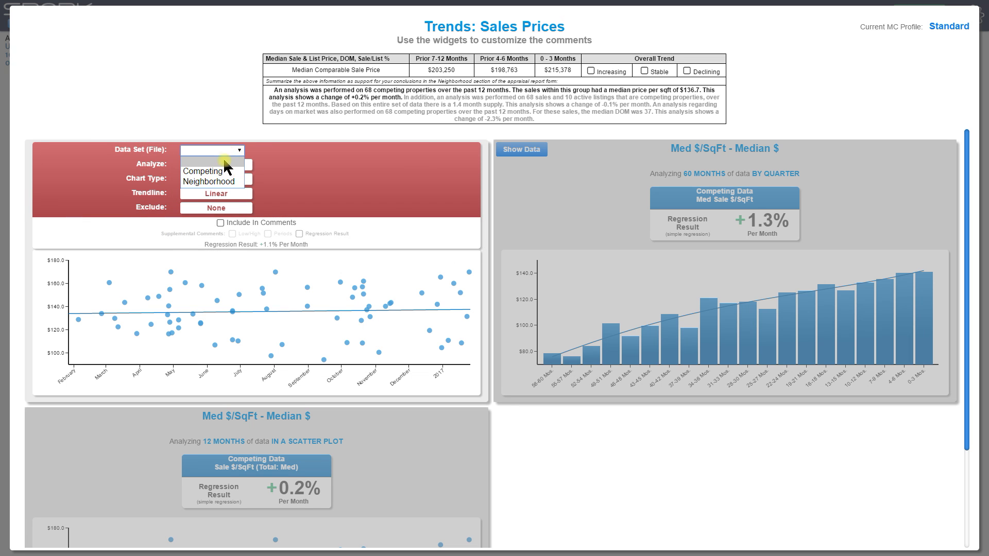
pyautogui.click(211, 182)
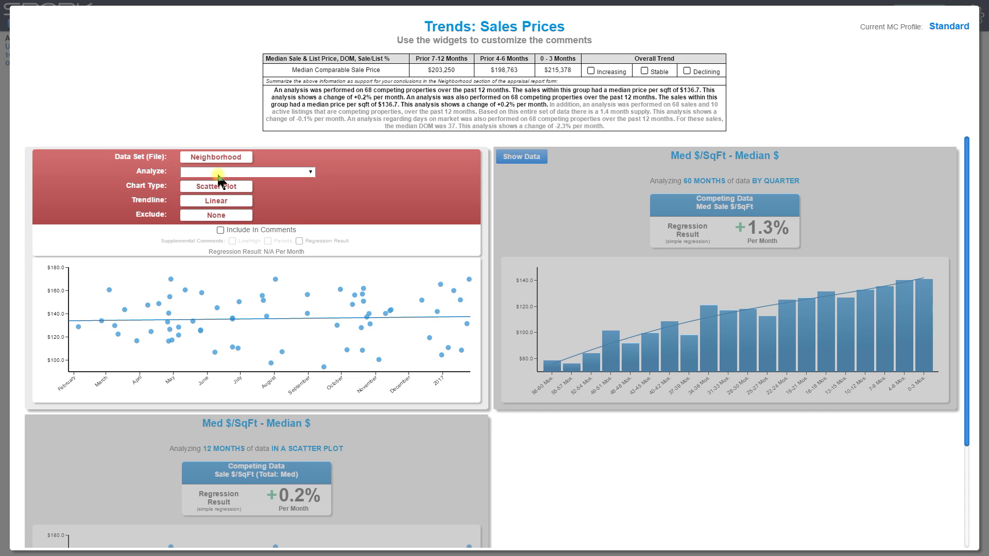
pyautogui.click(219, 173)
pyautogui.scroll(-3, 238, 256)
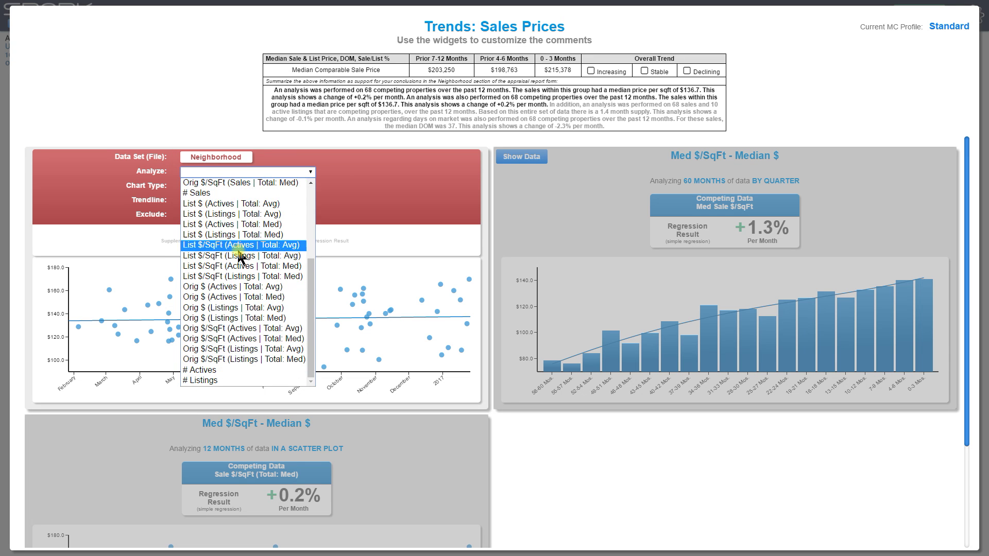
pyautogui.scroll(3, 253, 255)
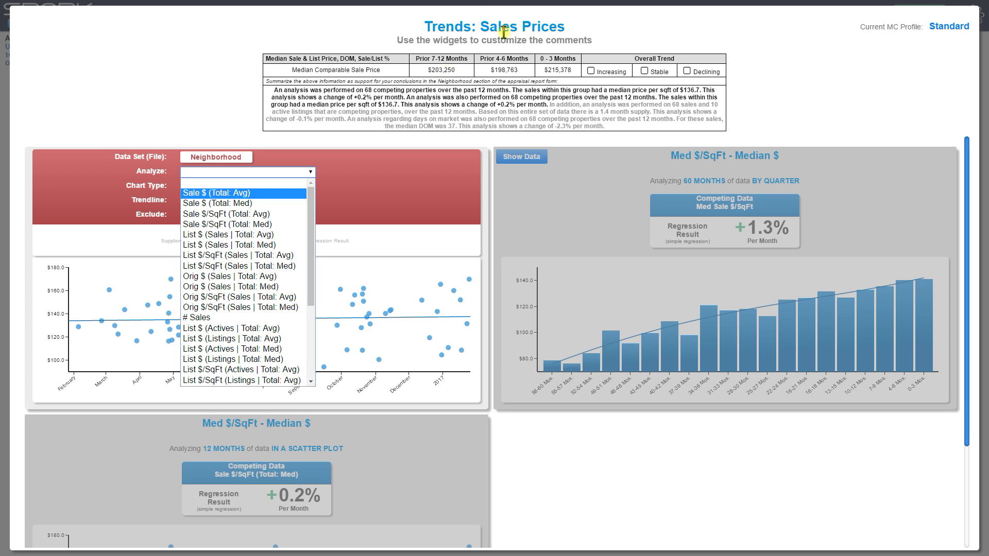
pyautogui.scroll(-4, 273, 214)
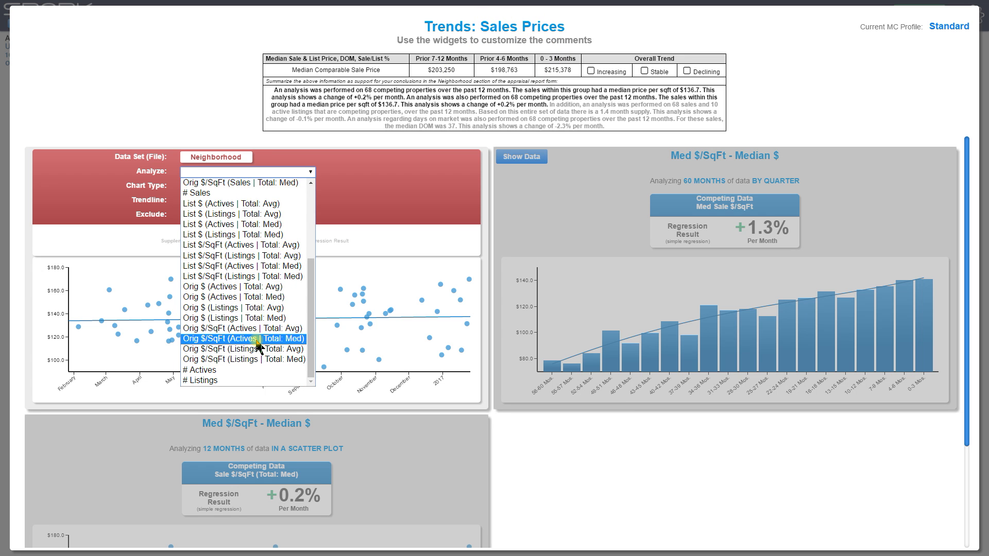
pyautogui.scroll(4, 273, 215)
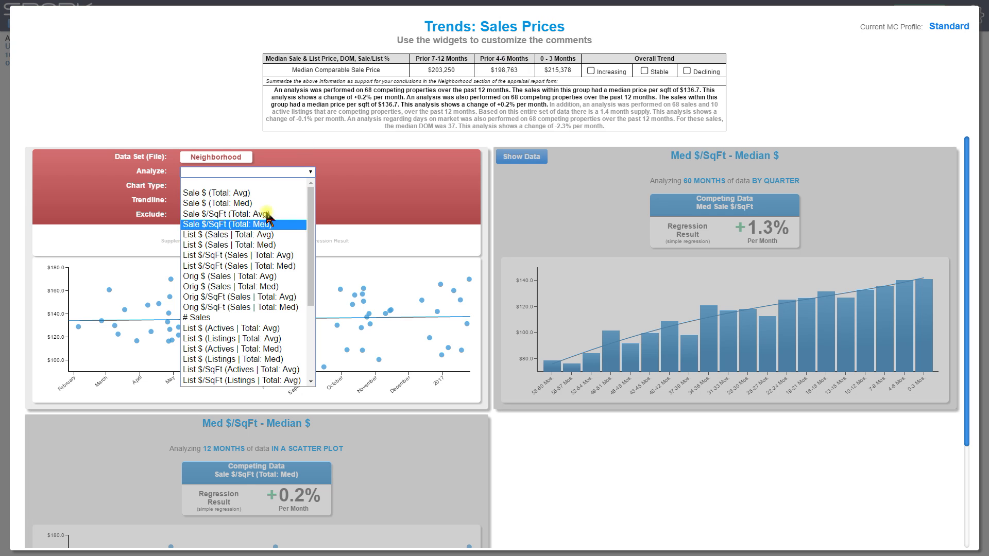
pyautogui.scroll(-4, 260, 260)
pyautogui.scroll(4, 247, 289)
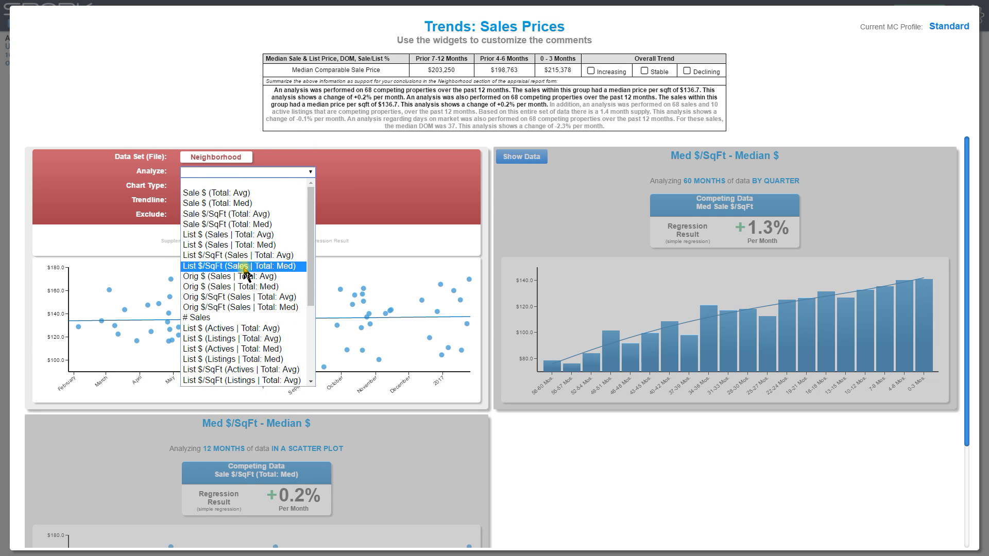
pyautogui.click(228, 225)
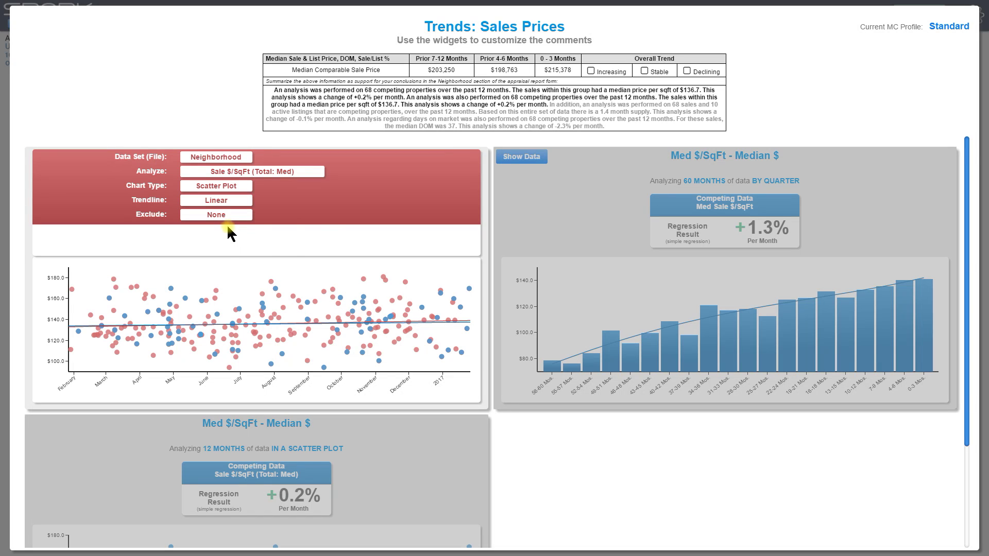
# Step: Set the neighborhood analysis to a Scatter Plot with a Linear trendline and None excluded
pyautogui.click(220, 187)
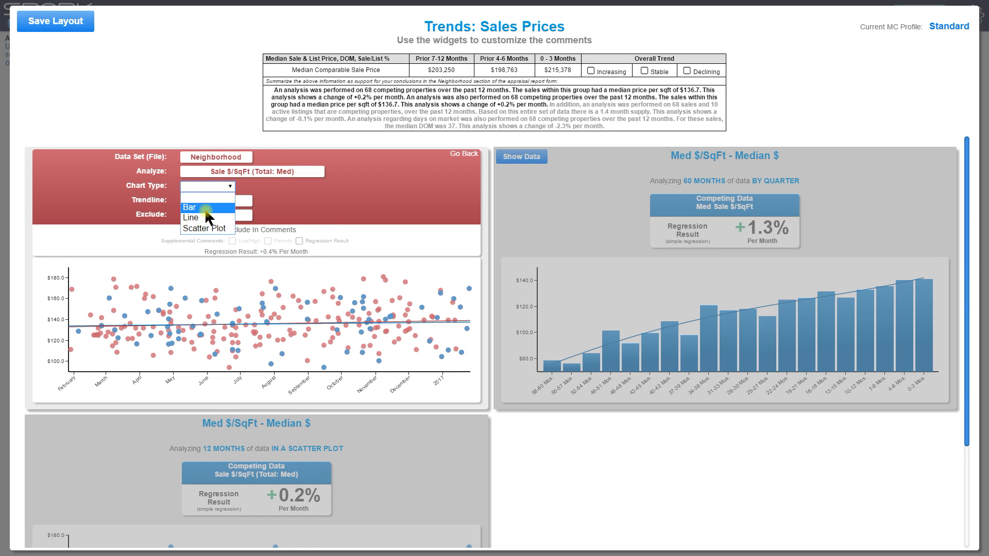
pyautogui.click(210, 229)
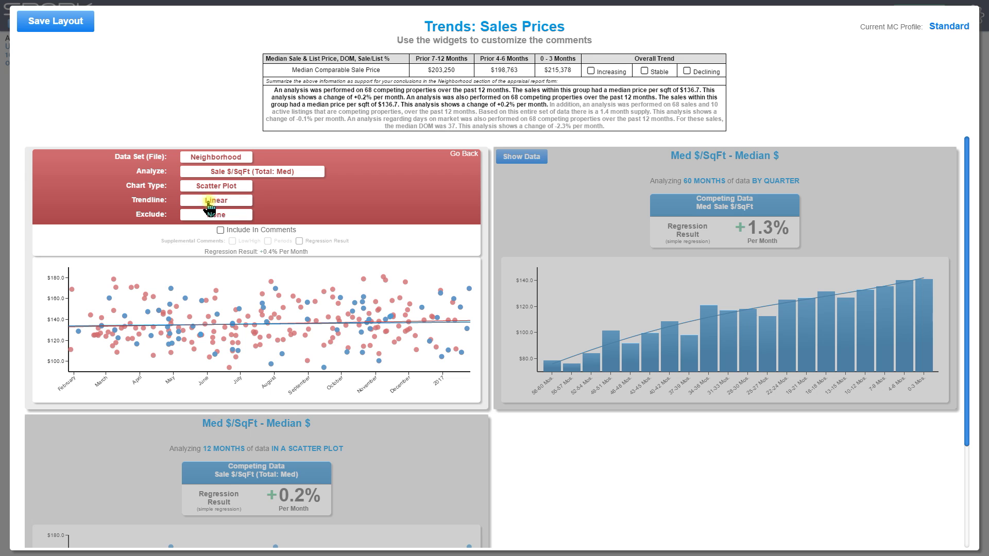
pyautogui.click(220, 201)
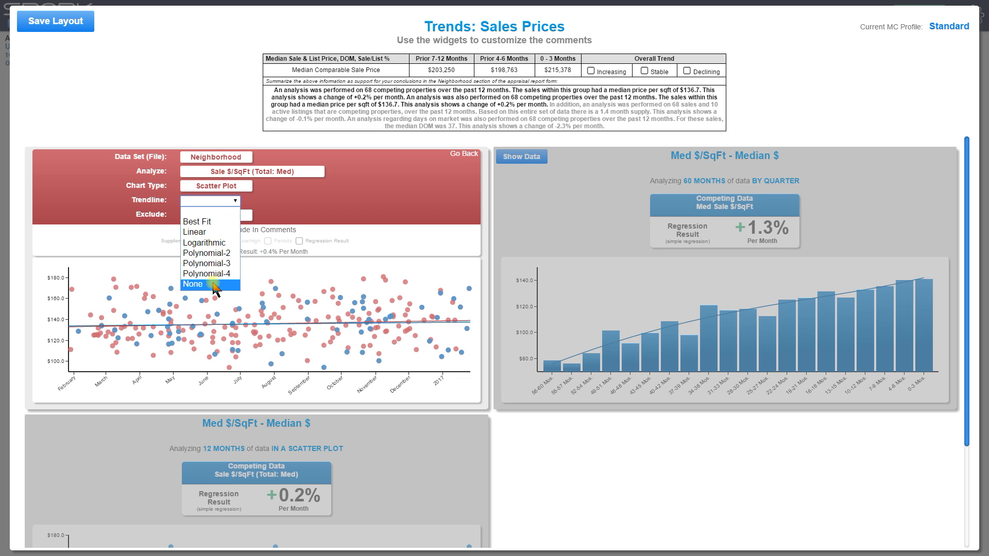
pyautogui.click(210, 233)
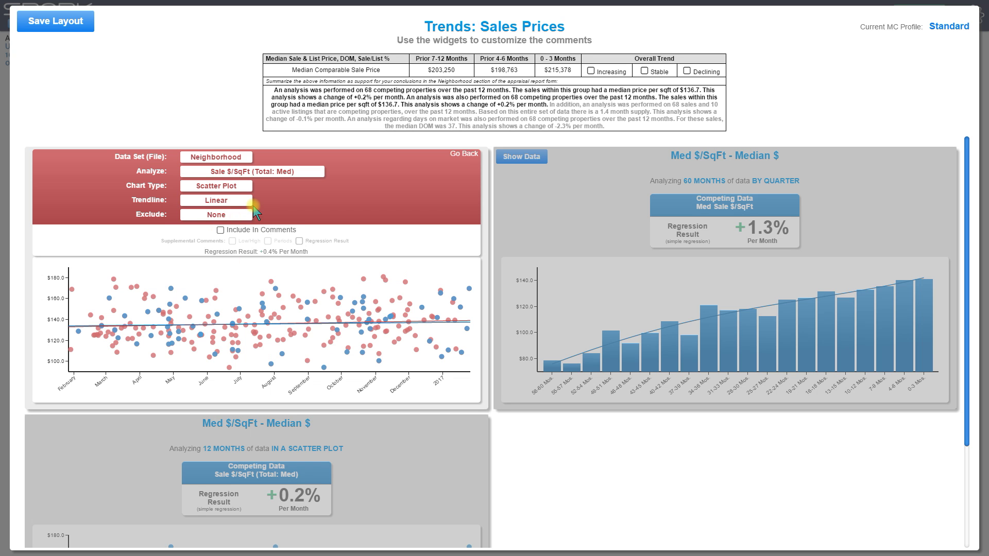
pyautogui.click(209, 221)
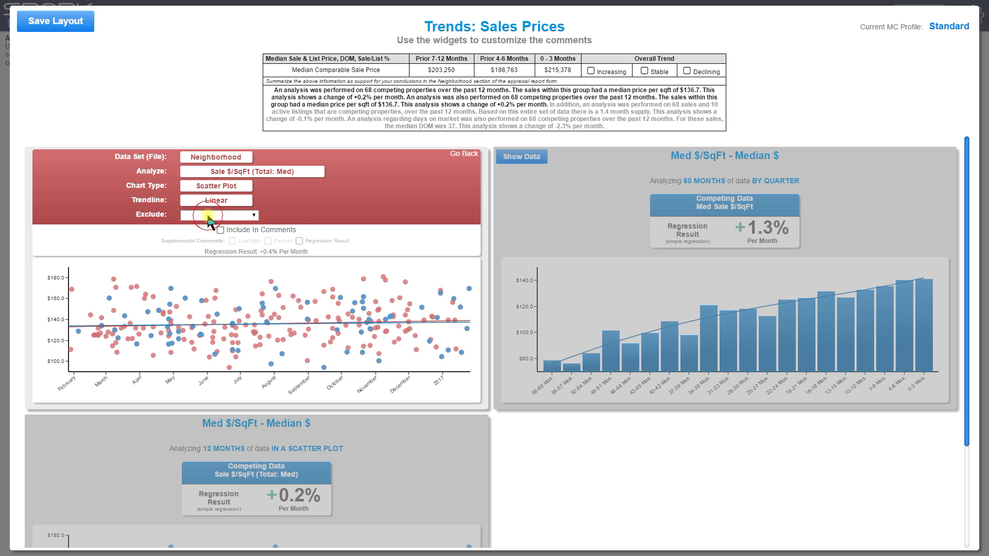
pyautogui.click(210, 216)
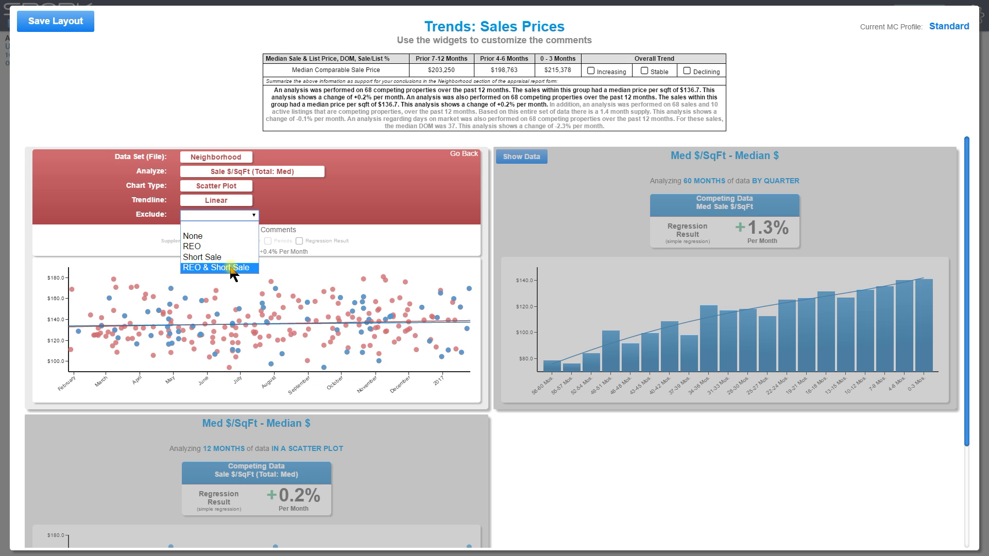
pyautogui.click(198, 238)
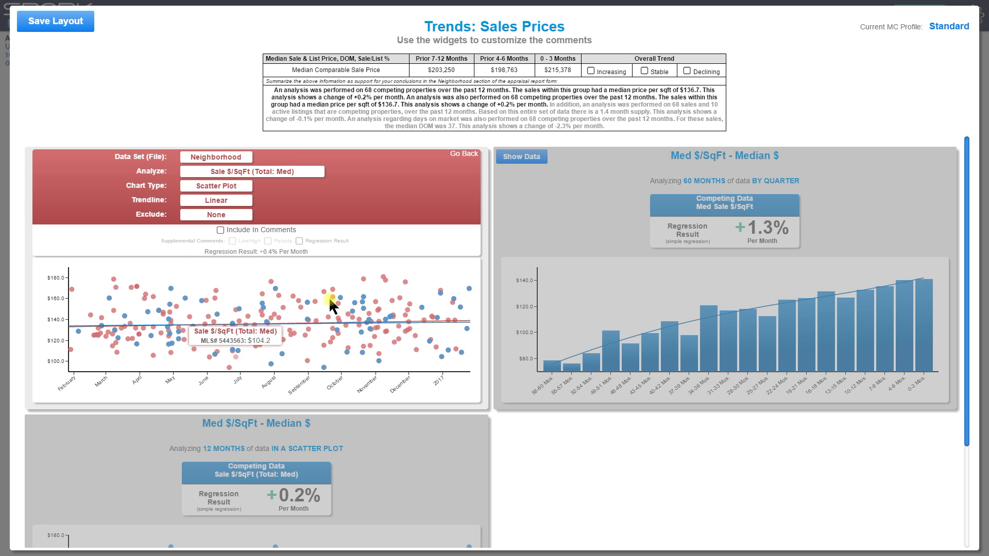
# Step: Try including the neighborhood analysis in the comments with the Low/High and Regression Result supplements, and take it out of the comments again
pyautogui.click(221, 230)
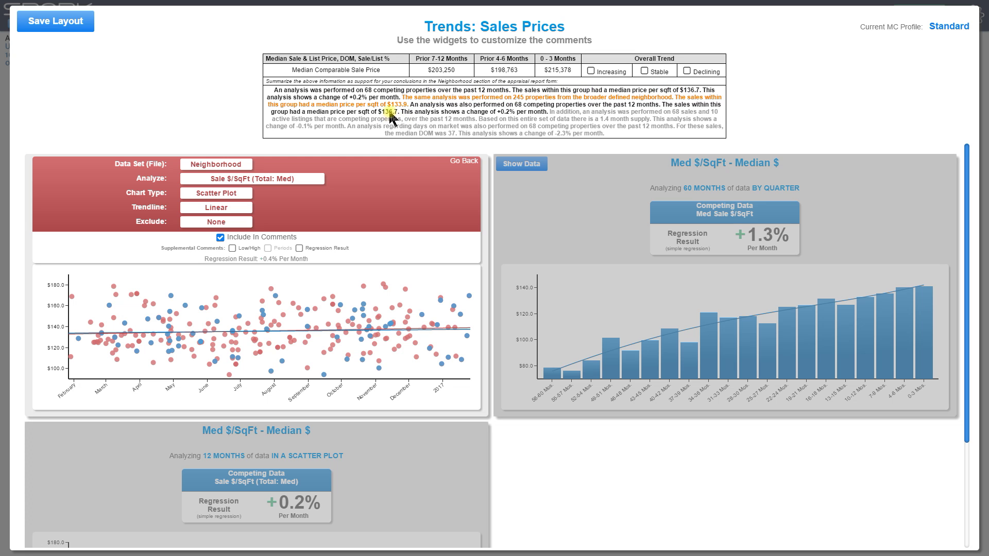
pyautogui.click(232, 248)
pyautogui.click(300, 248)
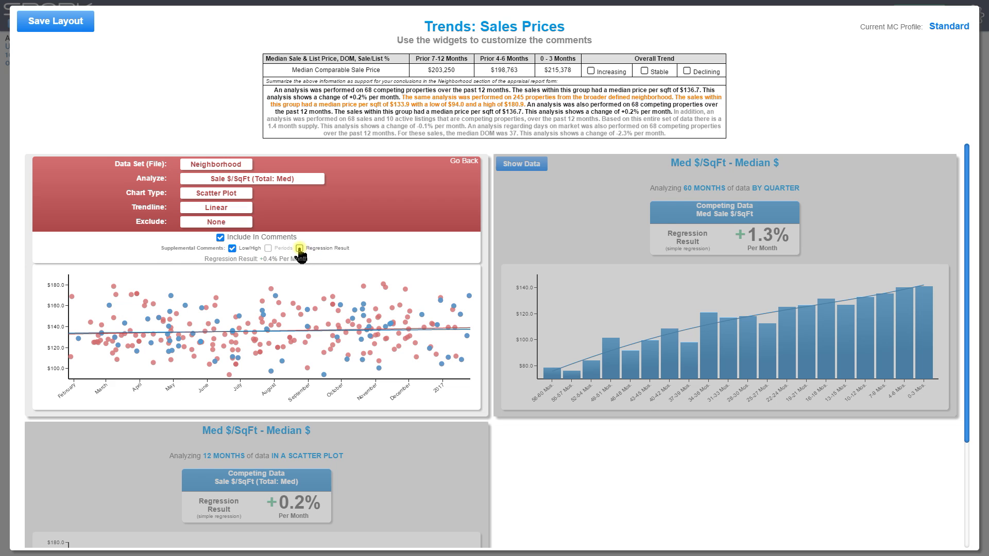
pyautogui.click(220, 245)
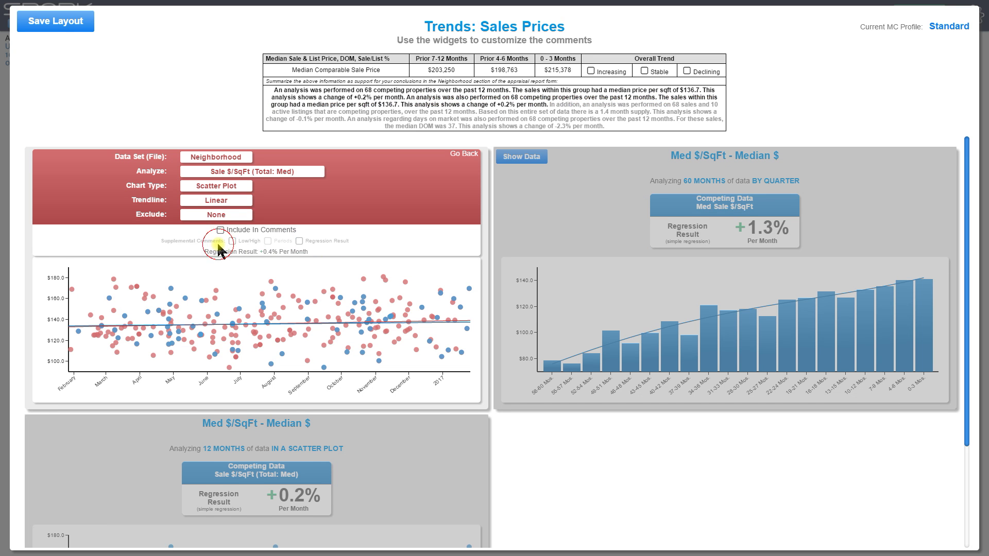
# Step: Close the neighborhood analysis settings and remove the 60-month by-quarter Med $/SqFt widget
pyautogui.click(465, 155)
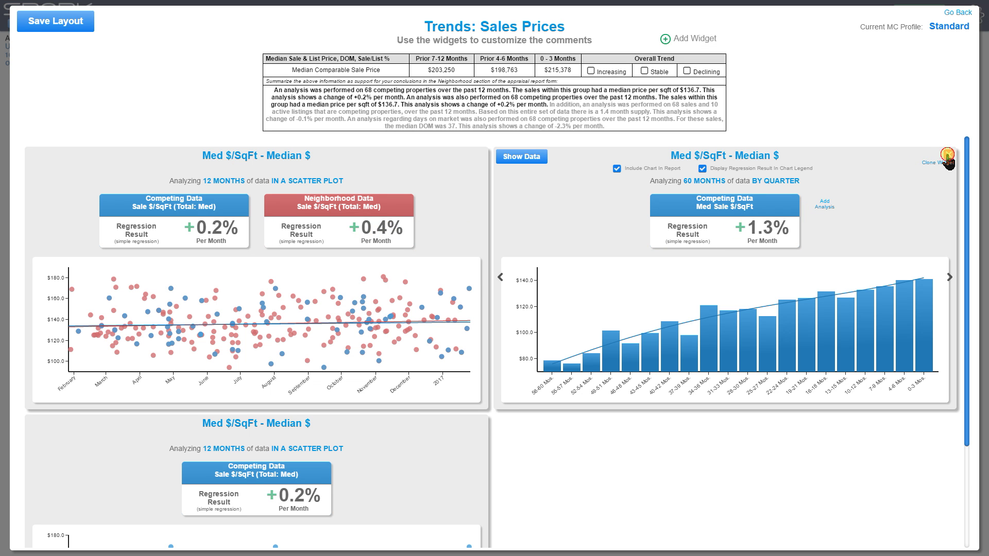
pyautogui.click(948, 155)
pyautogui.click(473, 168)
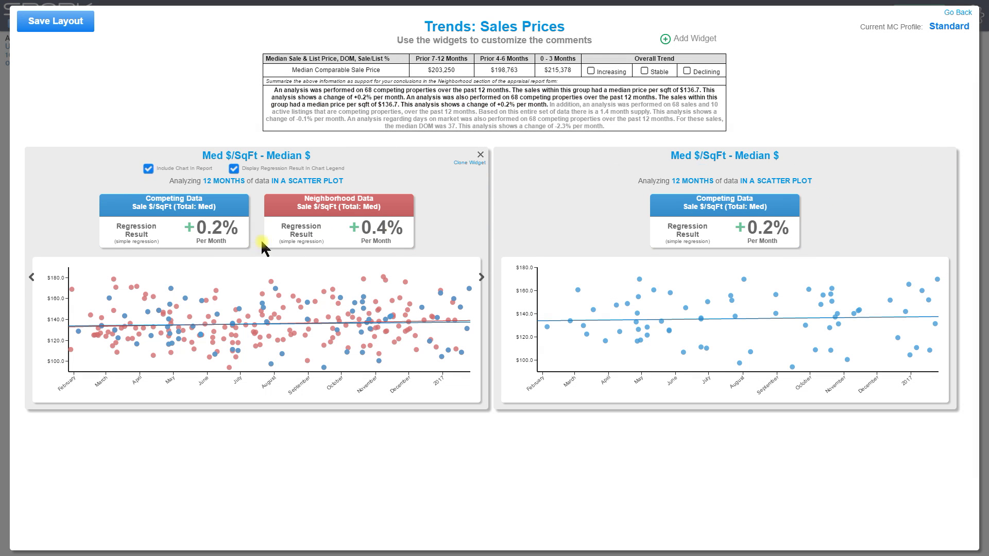
# Step: Set the second Med $/SqFt widget to analyze 120 months of data by quarter
pyautogui.click(782, 181)
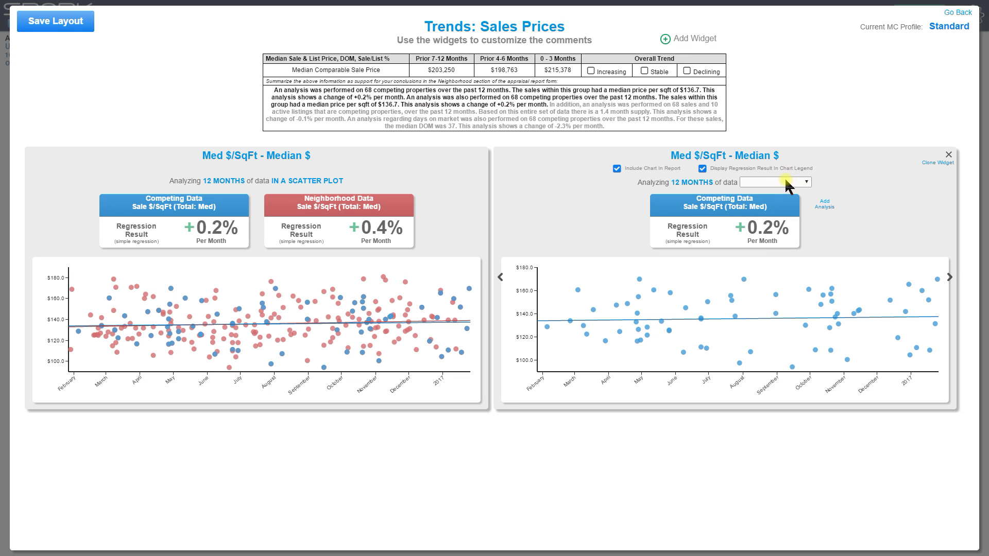
pyautogui.click(781, 184)
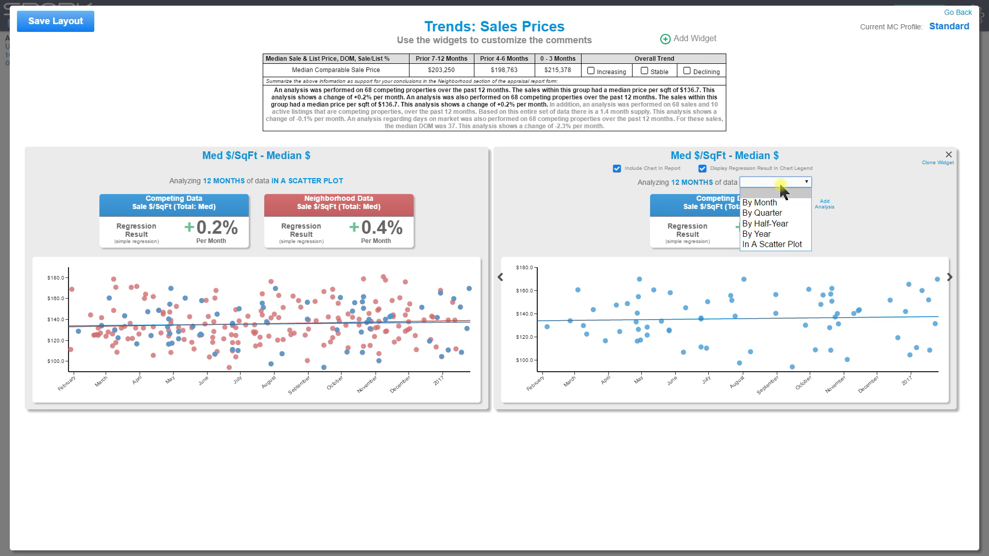
pyautogui.click(773, 213)
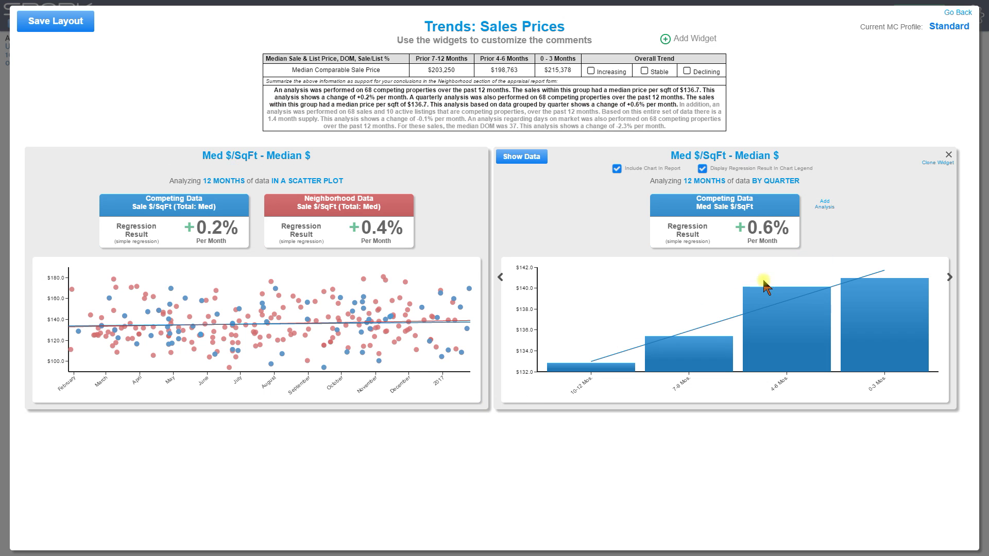
pyautogui.click(703, 181)
pyautogui.click(703, 183)
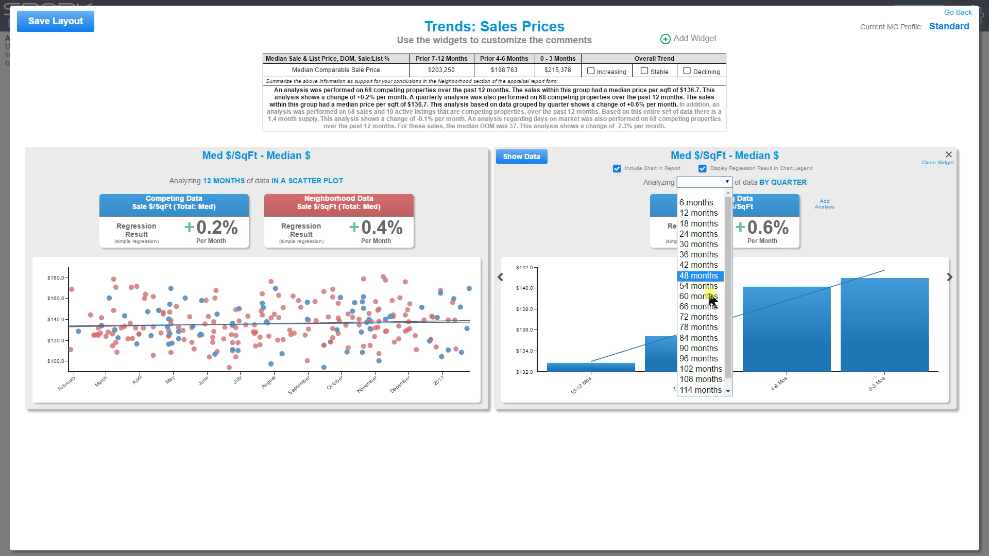
pyautogui.scroll(-2, 709, 372)
pyautogui.click(706, 384)
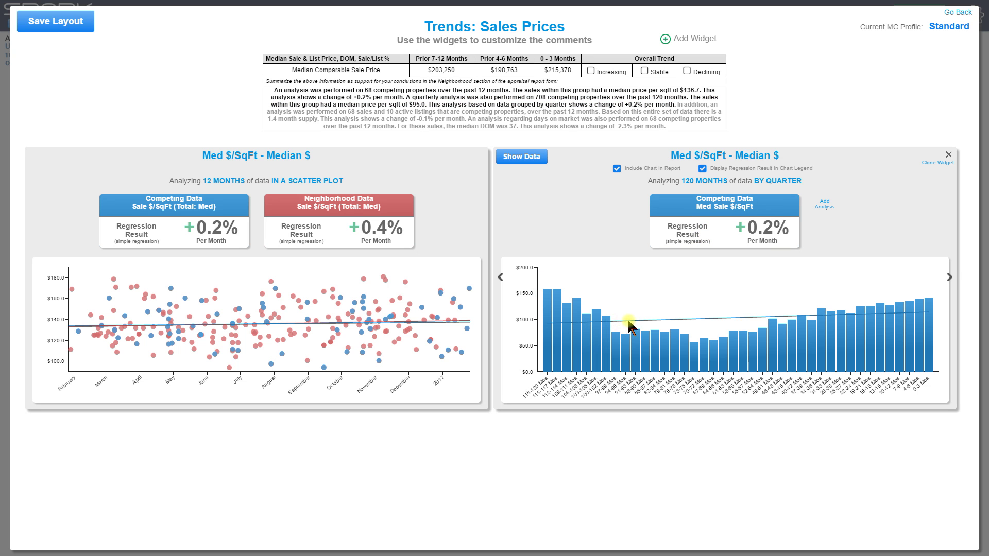
# Step: Set the trendline of the 120-month Competing Med Sale $/SqFt analysis to Best Fit
pyautogui.click(707, 214)
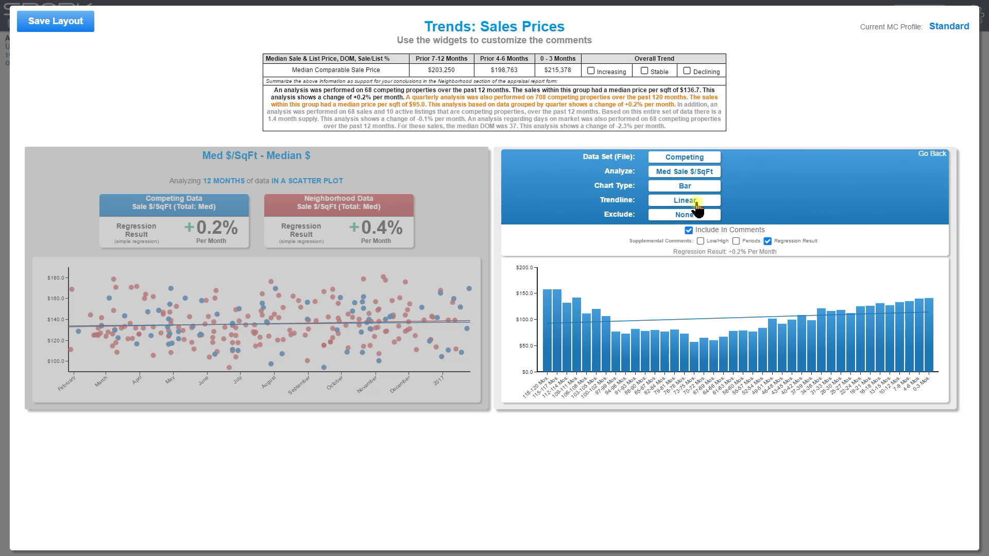
pyautogui.click(695, 202)
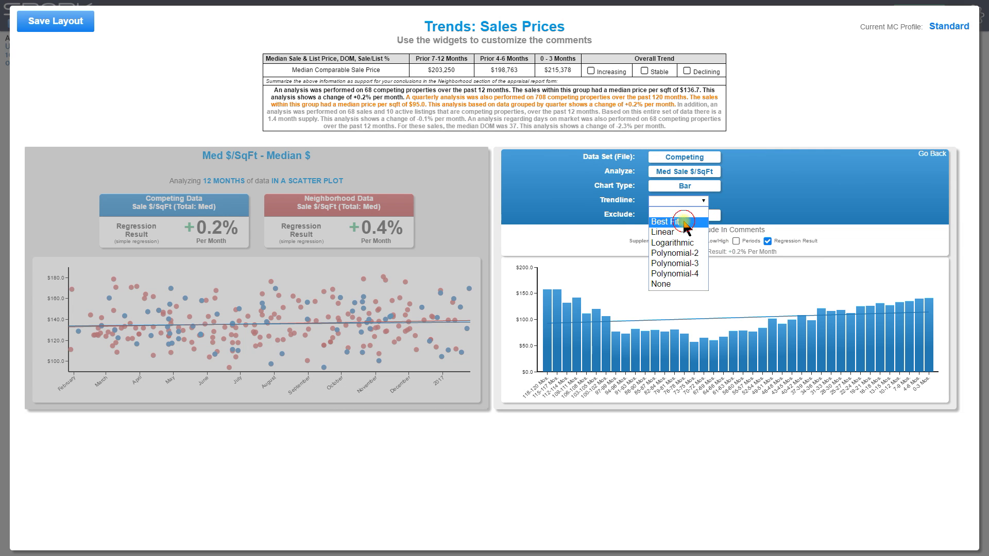
pyautogui.click(684, 223)
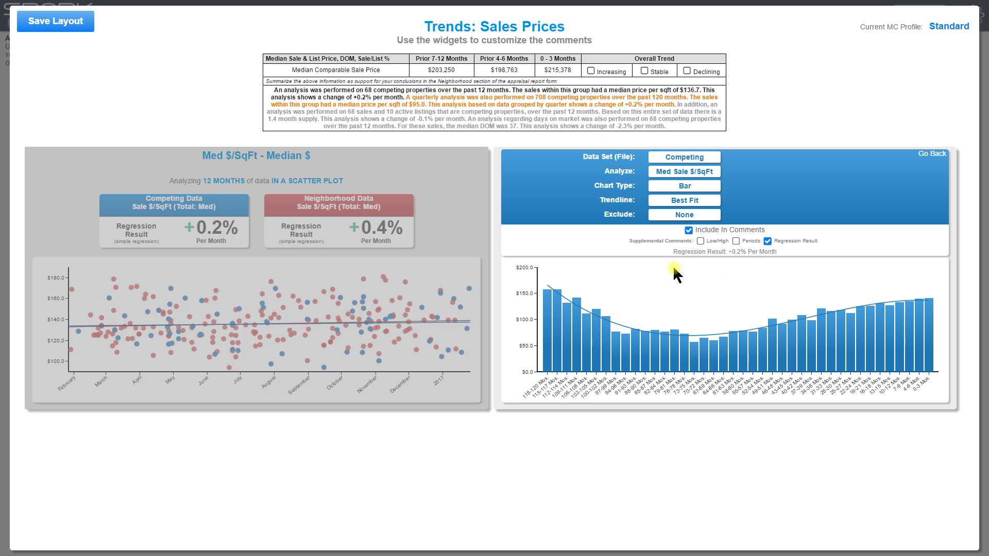
# Step: Take the 120-month analysis out of the comments and its chart out of the report, and return to the 1004MC form
pyautogui.click(689, 231)
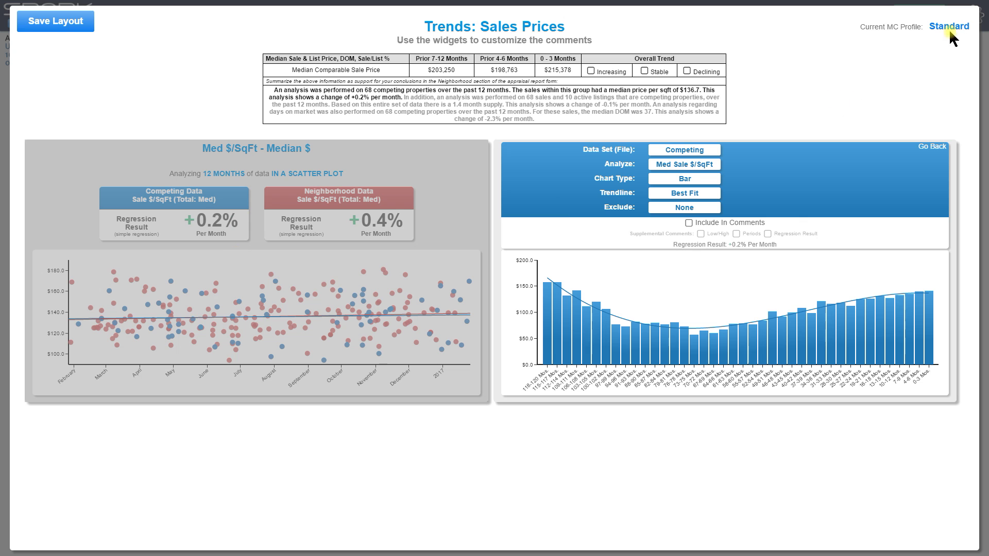
pyautogui.click(933, 147)
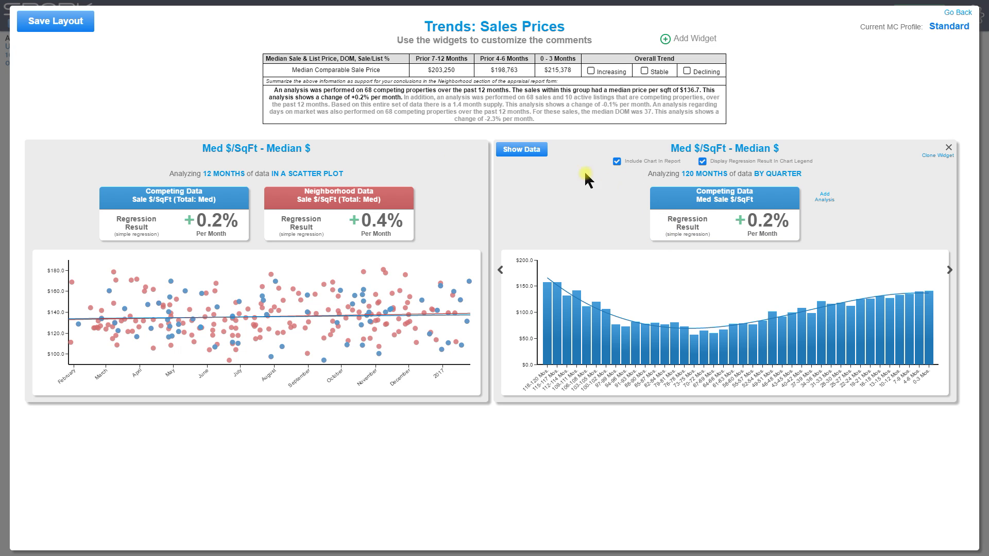
pyautogui.click(616, 162)
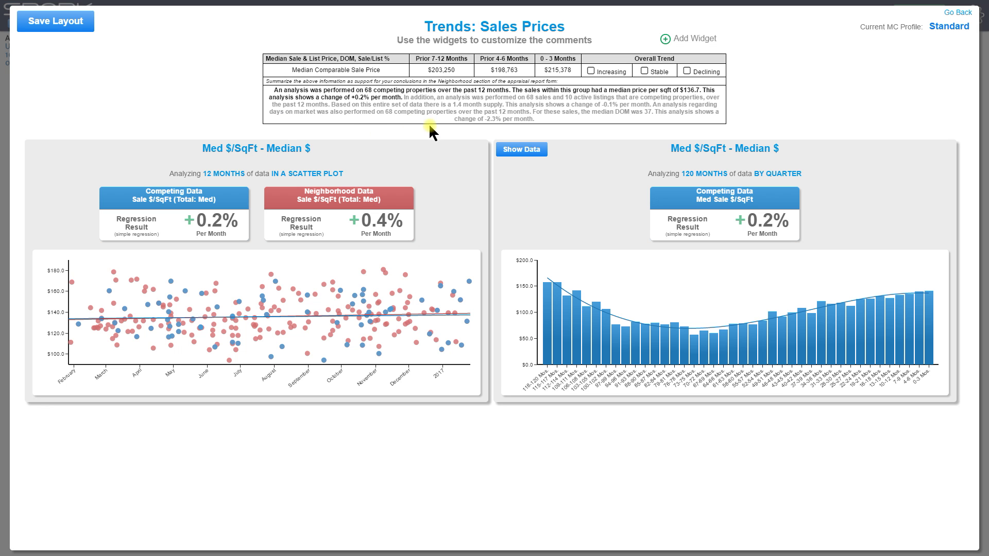
pyautogui.click(959, 14)
pyautogui.click(466, 167)
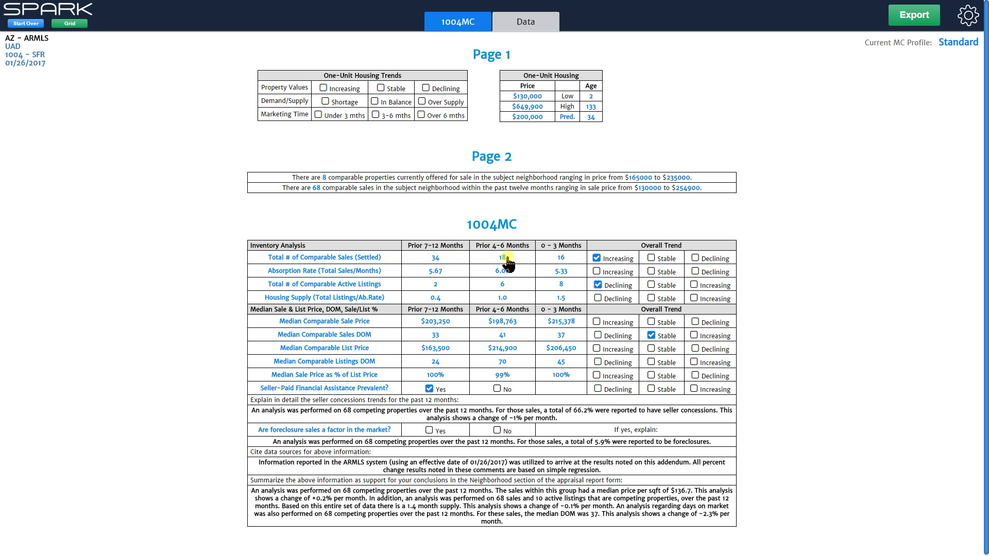
# Step: Mark the overall trend of Median Comparable Sale Price as Stable on the 1004MC
pyautogui.moveTo(624, 262)
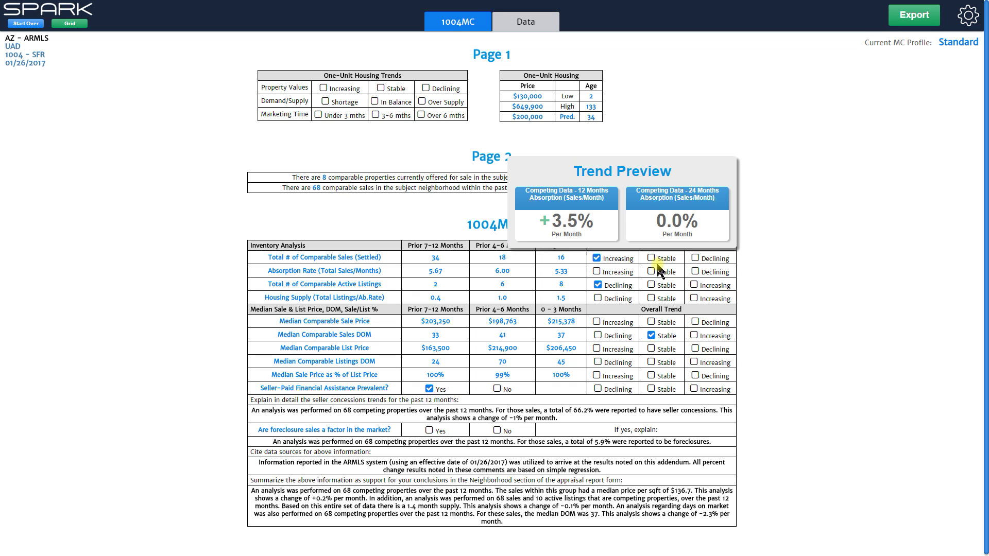
pyautogui.click(651, 322)
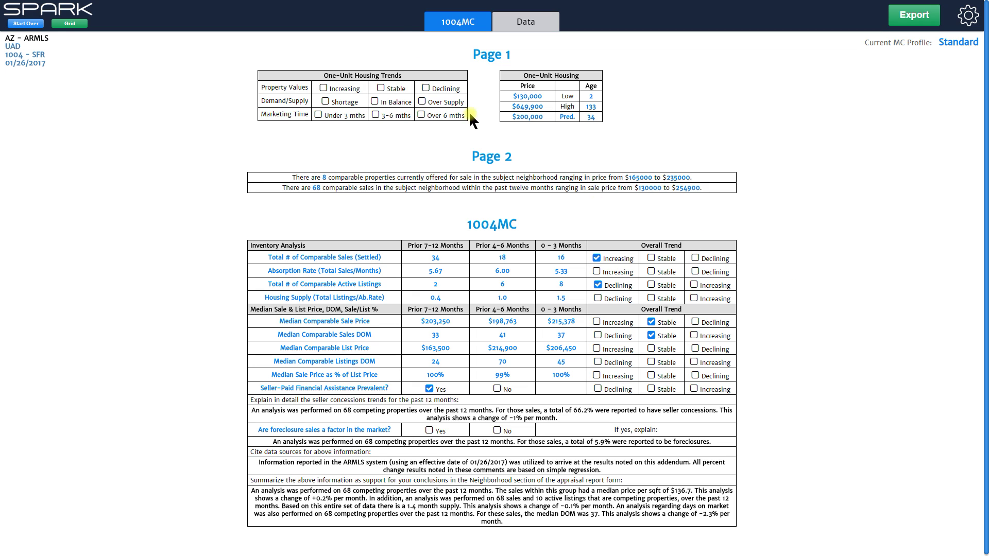
# Step: Examine the properties behind the Prior 7-12 Months Median Comparable Sale Price and close the list
pyautogui.moveTo(672, 391)
pyautogui.moveTo(660, 366)
pyautogui.click(435, 323)
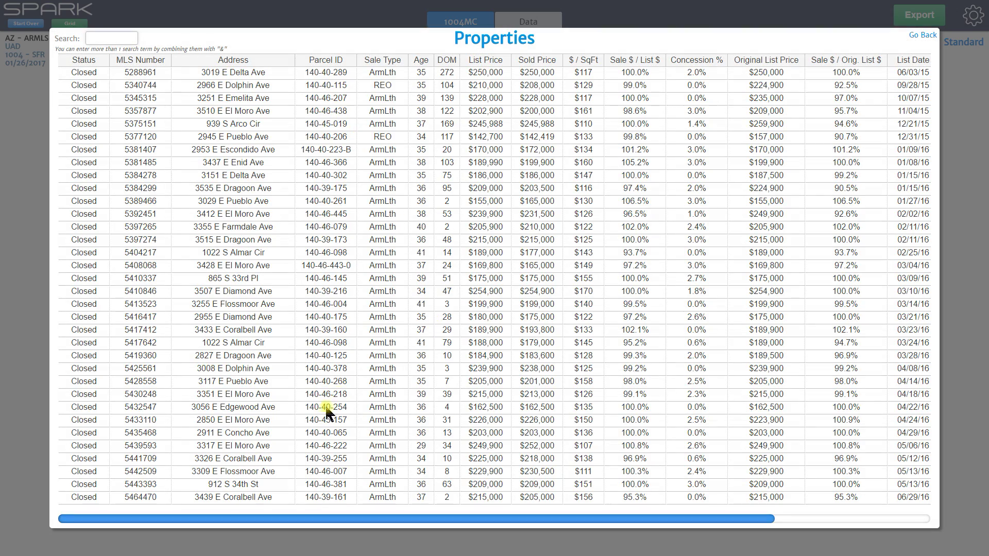
pyautogui.click(921, 35)
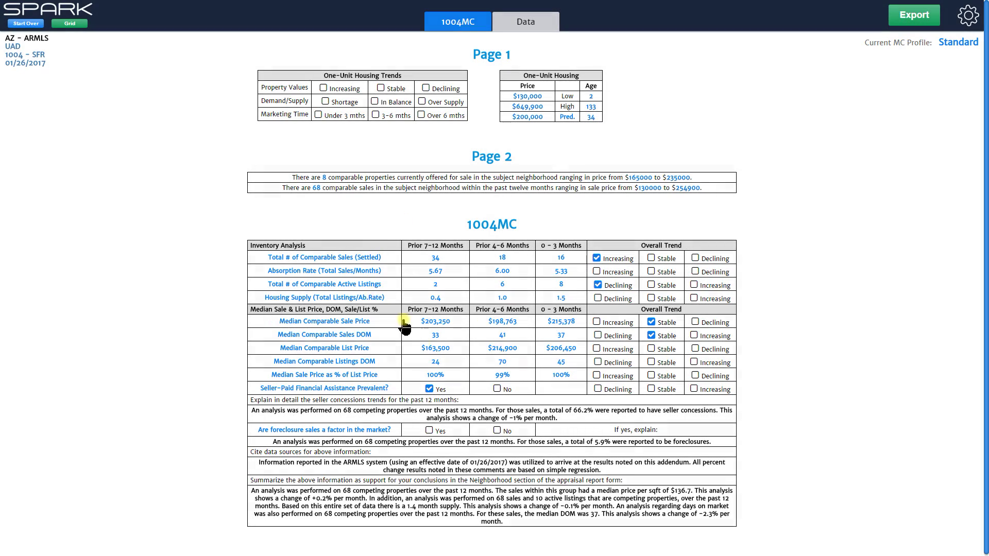
# Step: Open the Sale Price To List Price Ratio trends and inspect the properties behind Sale/Orig List % and the 16-18 month bar
pyautogui.click(349, 379)
pyautogui.moveTo(460, 281)
pyautogui.click(462, 281)
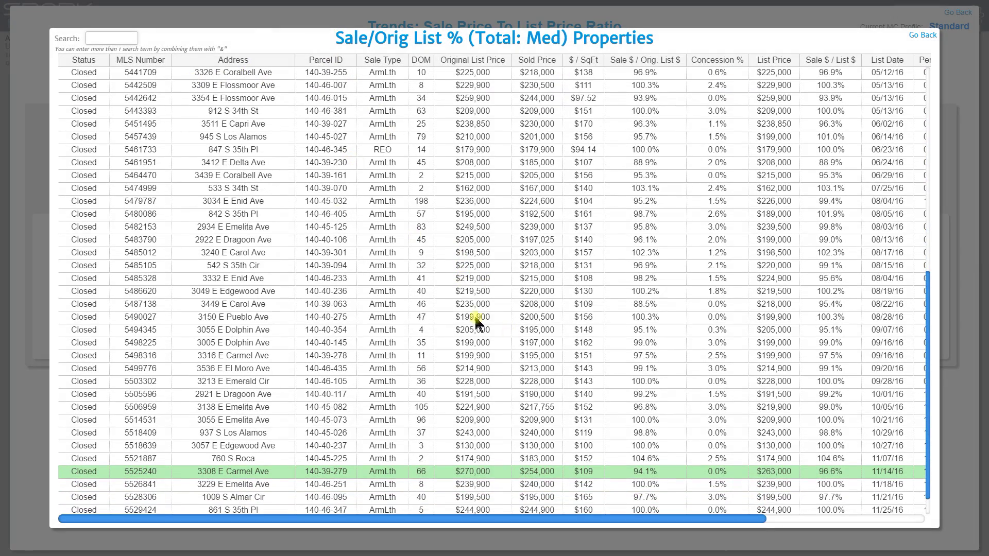
pyautogui.scroll(-1, 359, 320)
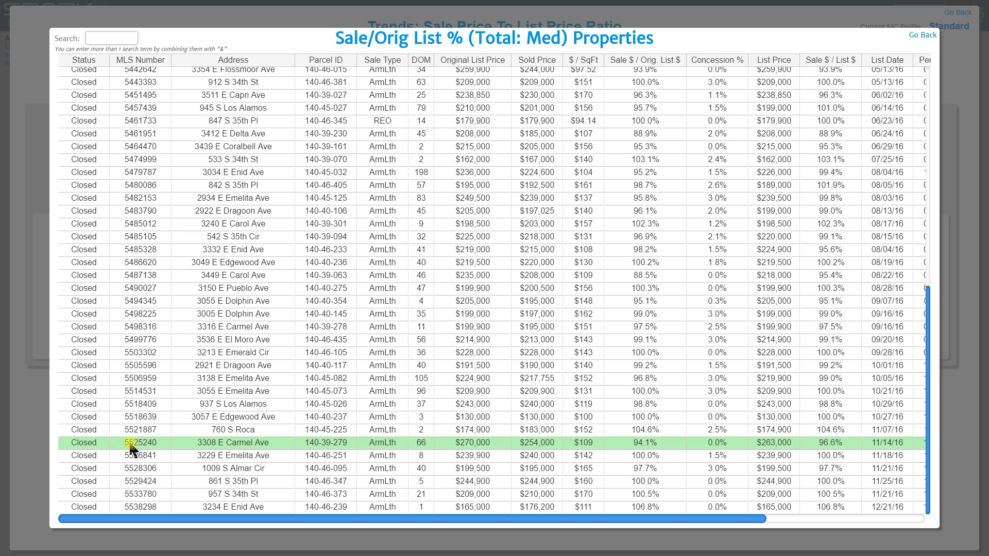
pyautogui.click(924, 35)
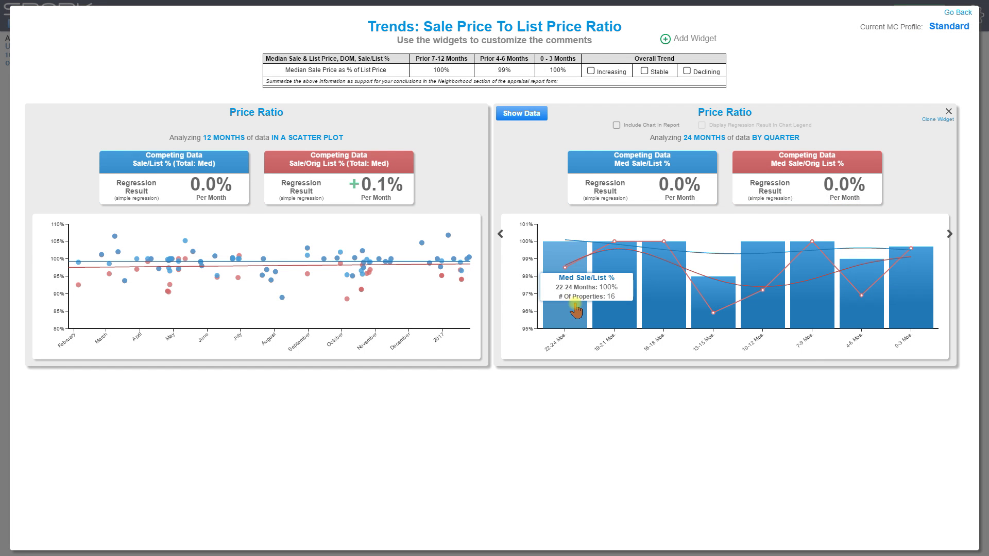
pyautogui.click(661, 299)
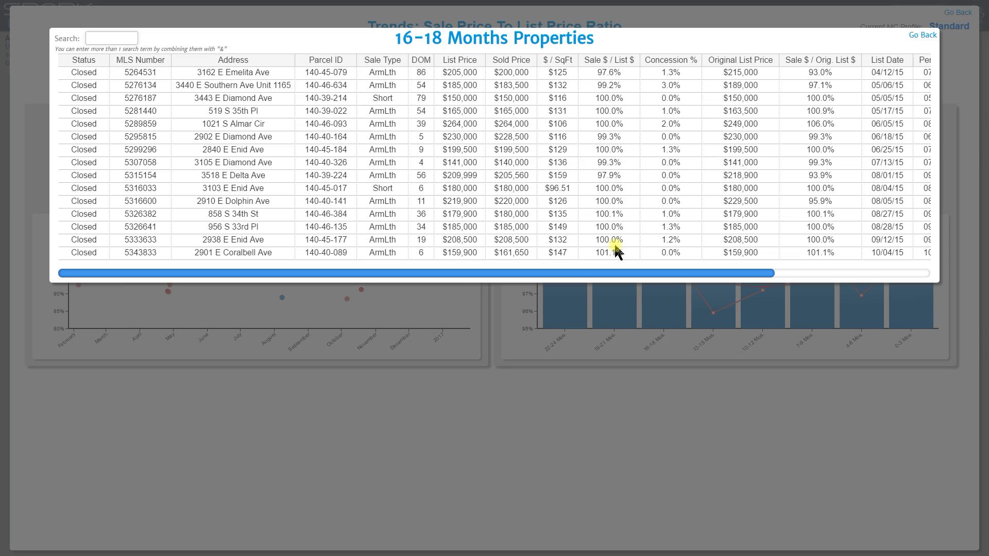
pyautogui.click(927, 36)
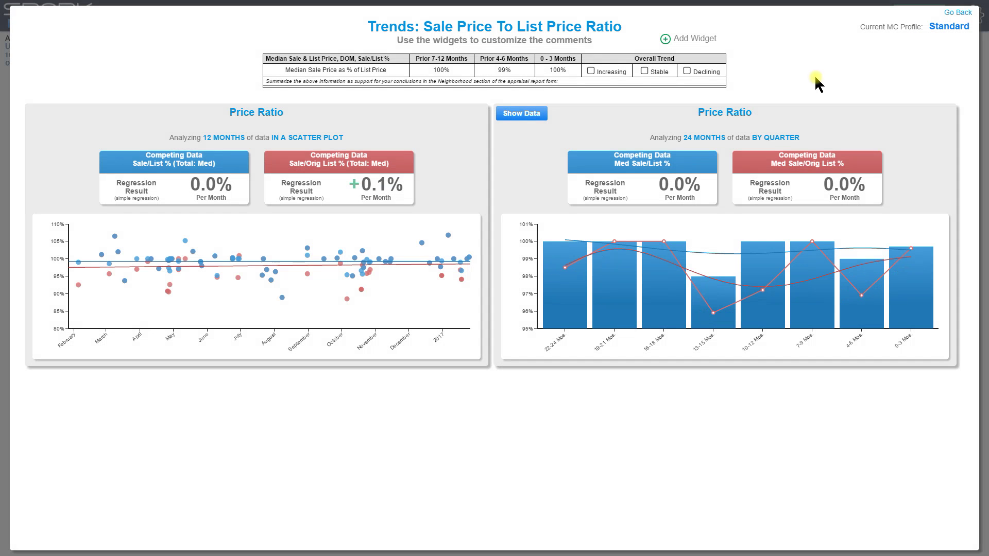
# Step: Review the period data table of the 24-month by-quarter Price Ratio widget and return to the 1004MC form
pyautogui.click(525, 113)
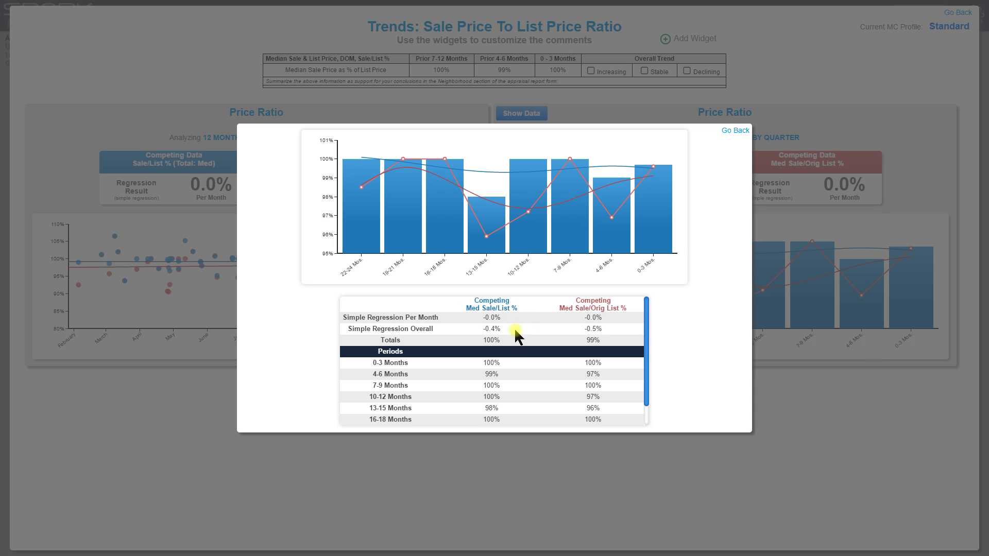
pyautogui.scroll(-1, 495, 365)
pyautogui.scroll(1, 494, 367)
pyautogui.scroll(-2, 492, 370)
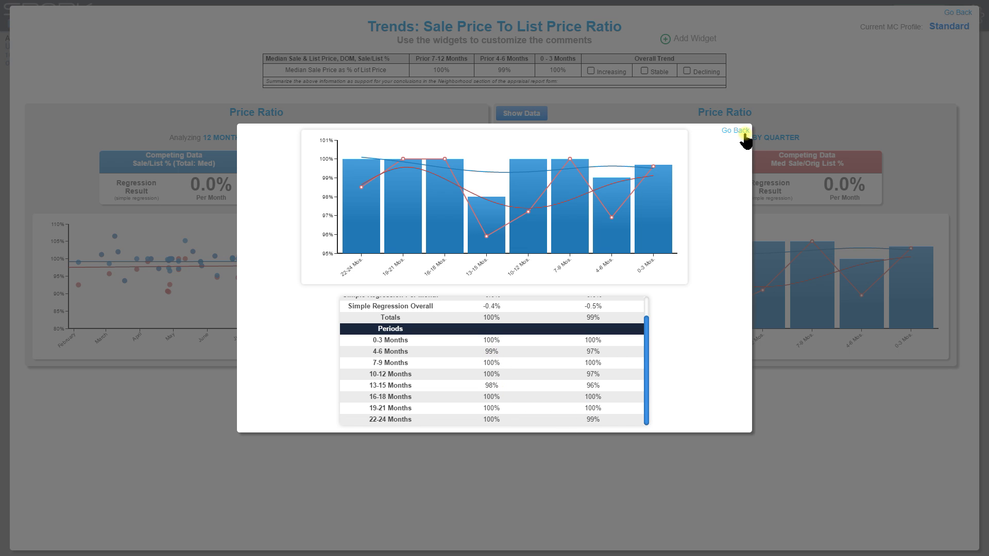
pyautogui.click(744, 133)
pyautogui.click(958, 14)
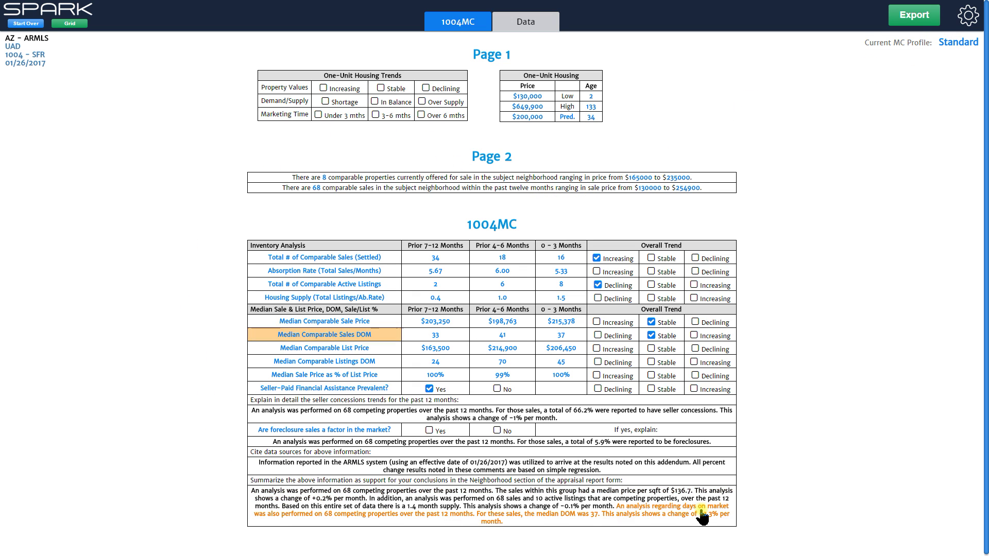
# Step: Look over the available MC profiles, including the Spark Library ones, and keep the Standard profile
pyautogui.moveTo(451, 92)
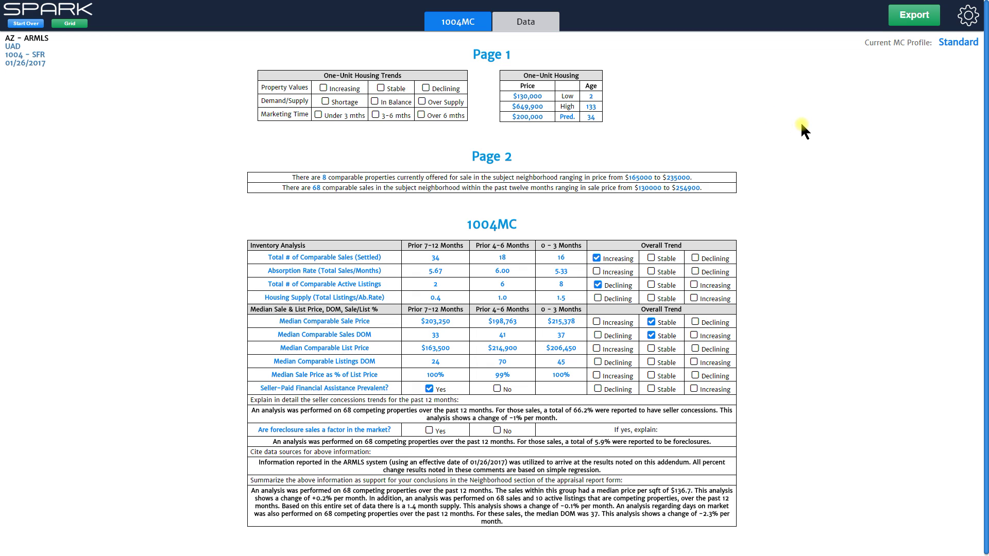
pyautogui.click(961, 47)
pyautogui.click(964, 43)
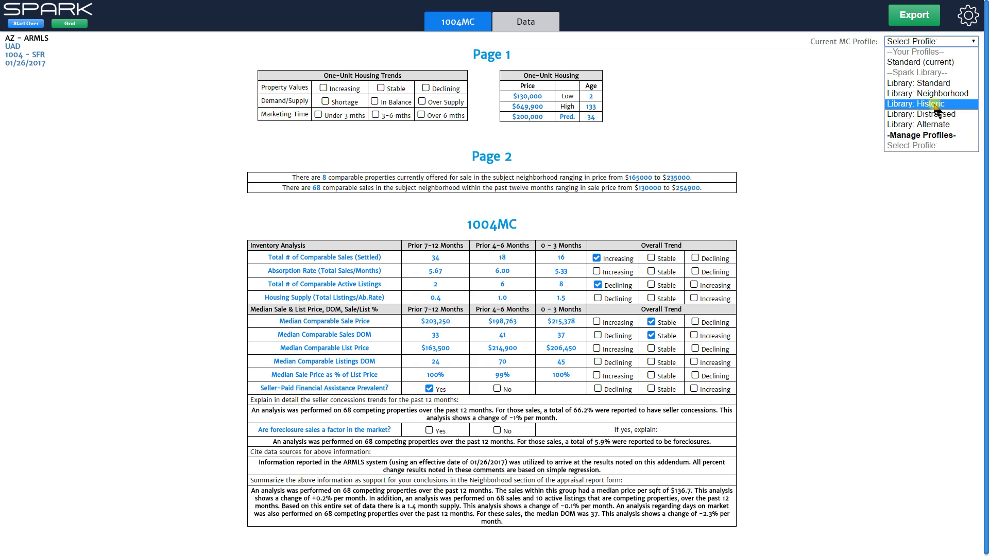
pyautogui.click(935, 62)
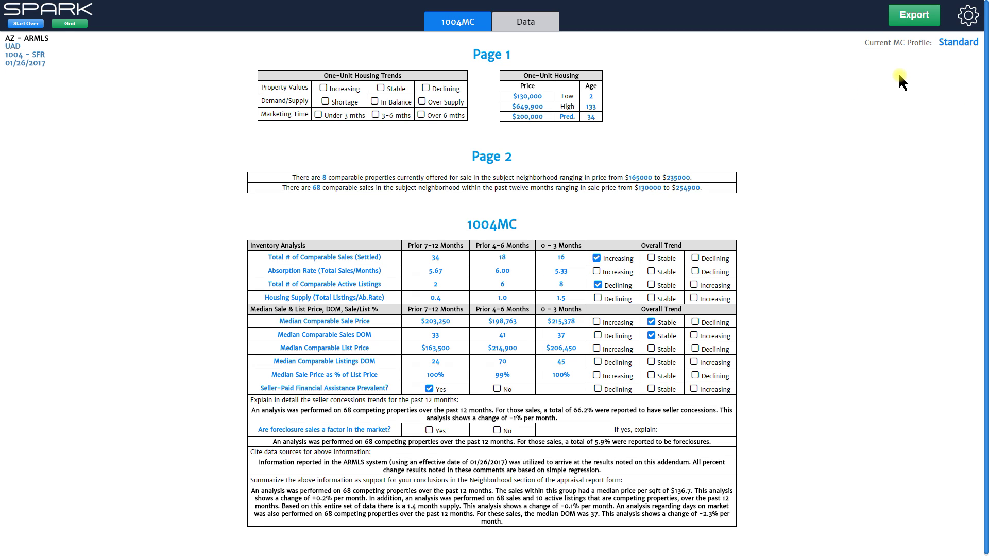
# Step: Switch to the comparables grid and remove the subject property from it
pyautogui.click(78, 27)
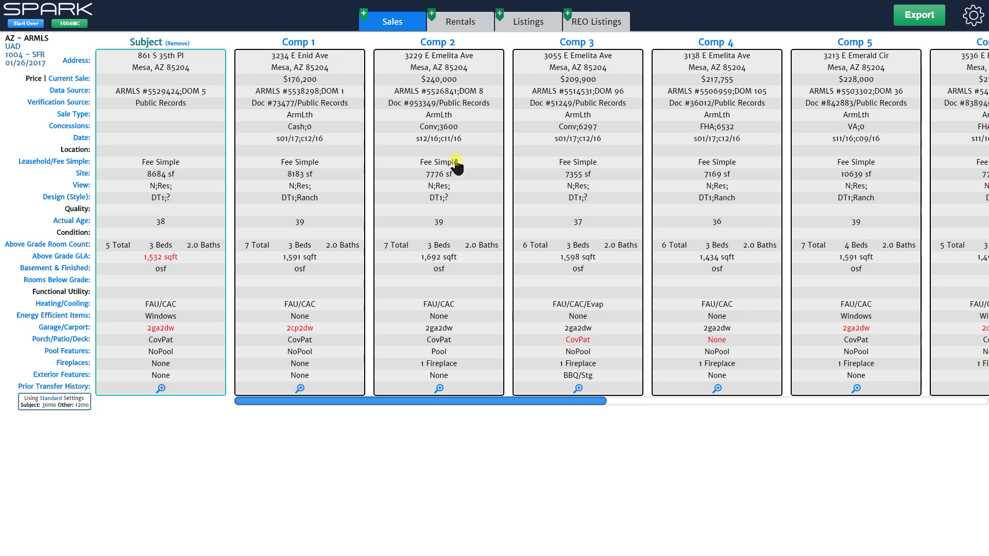
pyautogui.moveTo(548, 129); pyautogui.dragTo(572, 139)
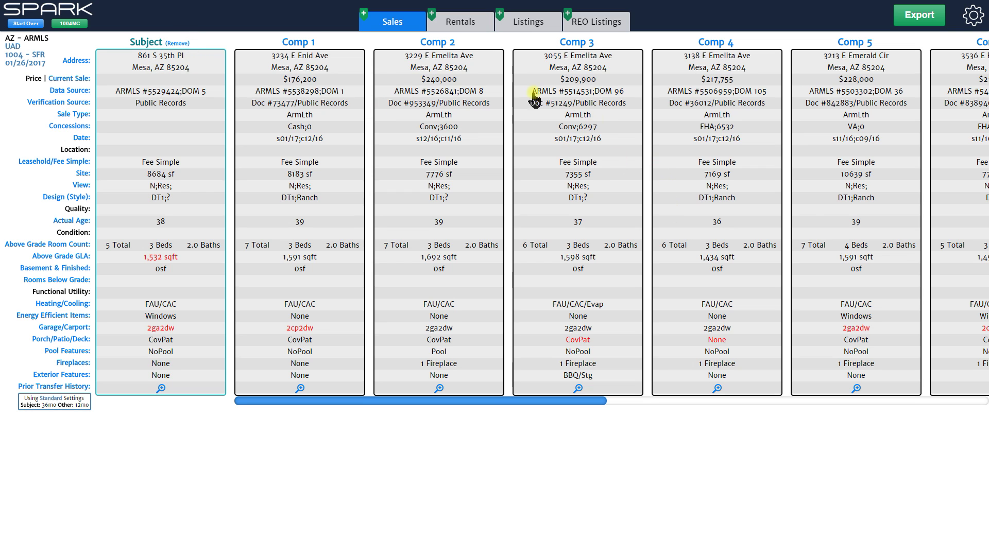
pyautogui.click(178, 43)
pyautogui.click(535, 75)
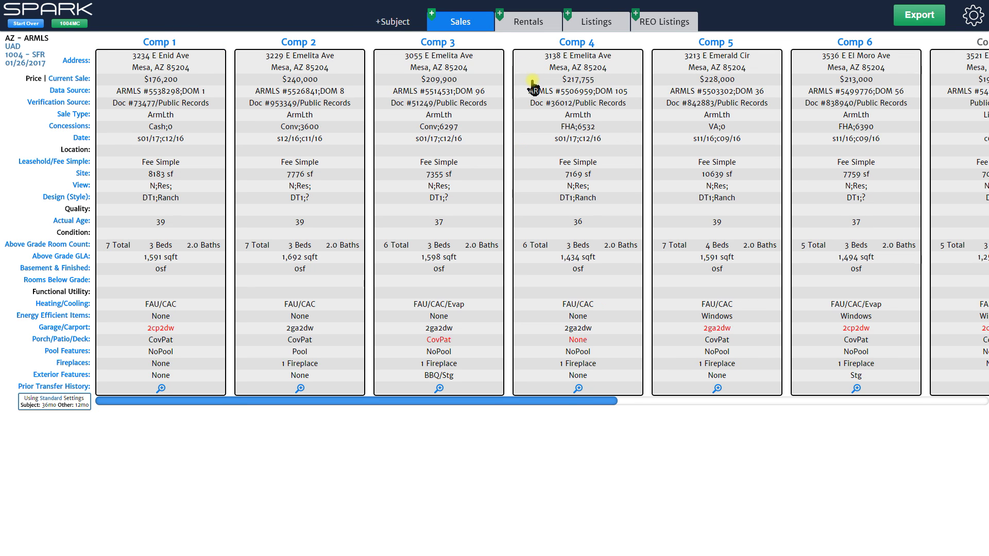
# Step: Look at the typed-entry form for adding a subject property and cancel it without entering a parcel ID
pyautogui.click(389, 22)
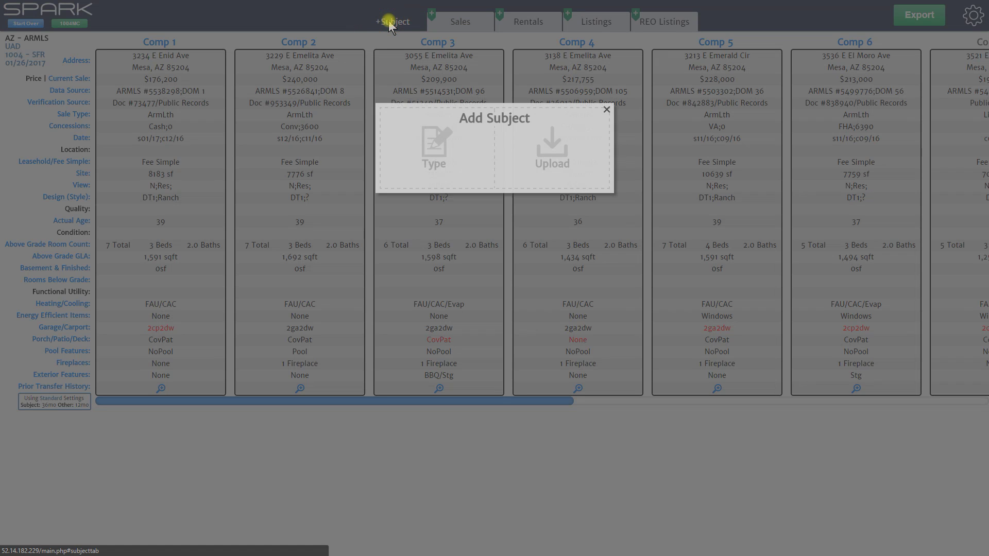
pyautogui.click(432, 151)
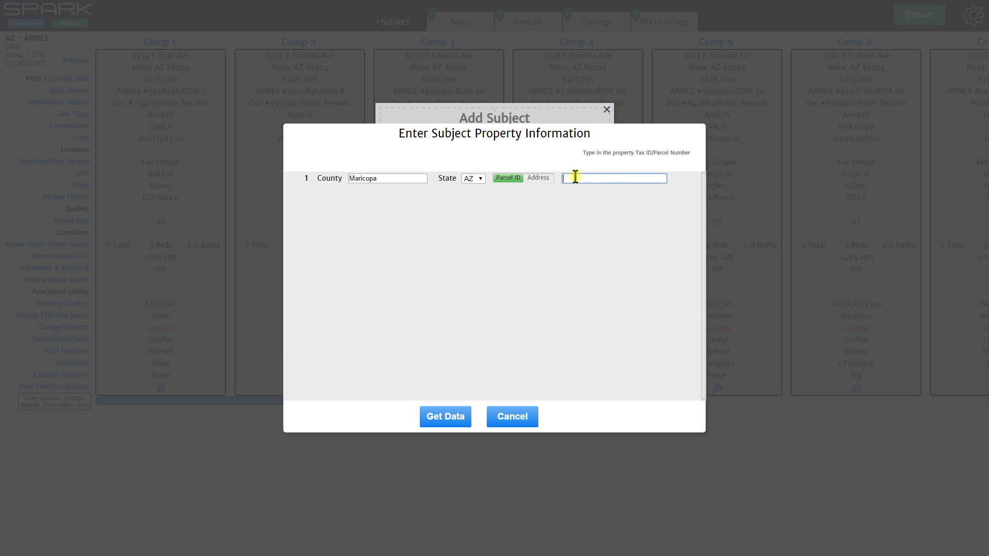
pyautogui.click(519, 418)
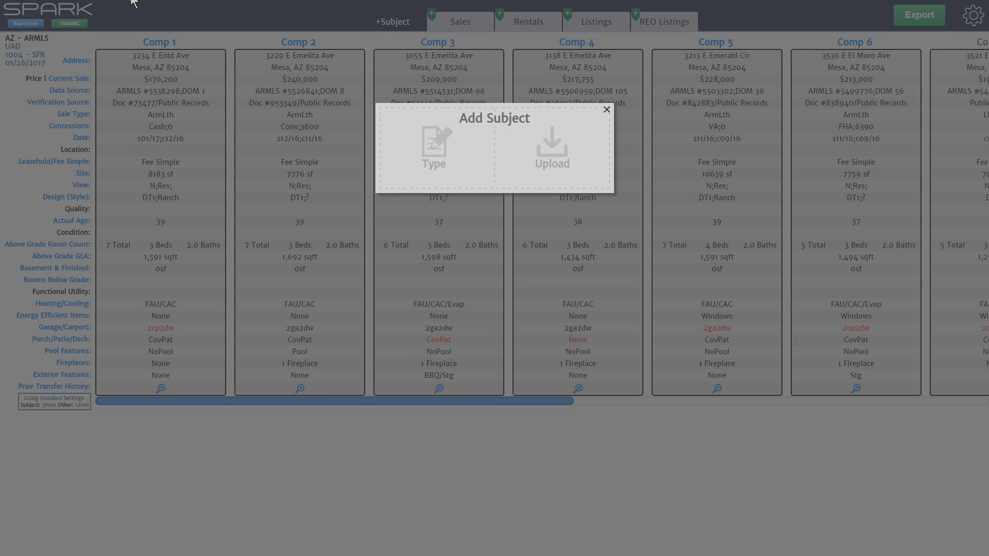
pyautogui.click(607, 111)
# Step: Look at the entry options for adding an REO listing and dismiss them without adding one
pyautogui.moveTo(496, 410); pyautogui.dragTo(984, 410)
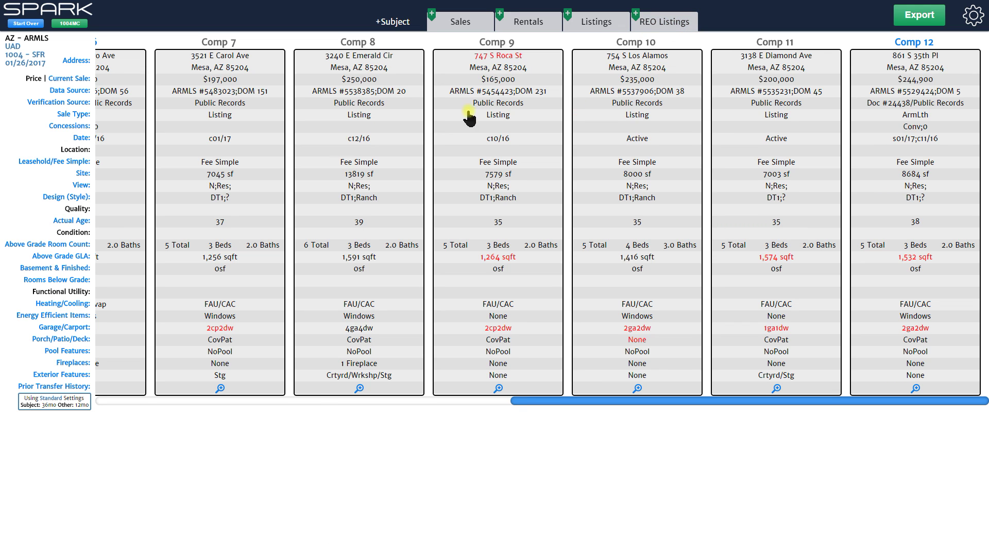
pyautogui.click(636, 16)
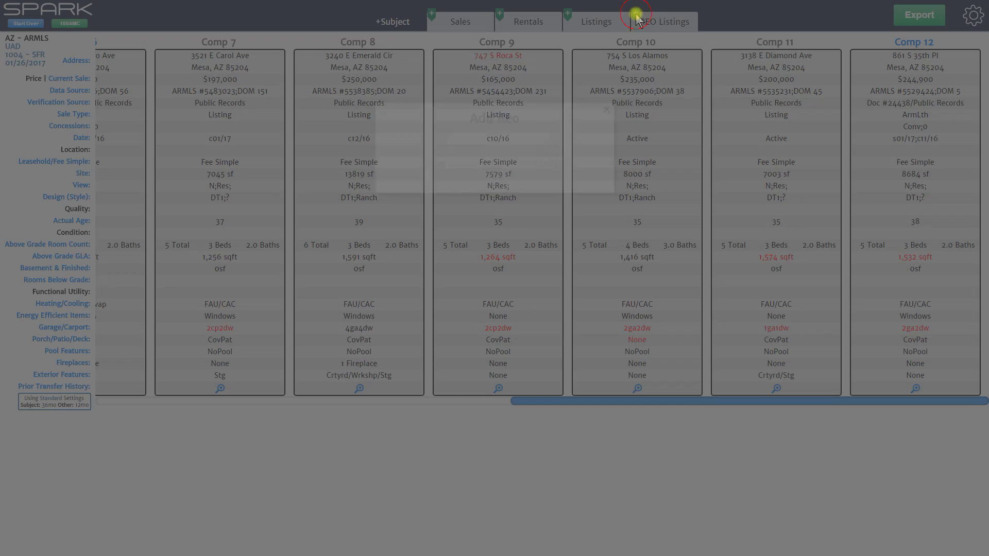
pyautogui.click(607, 109)
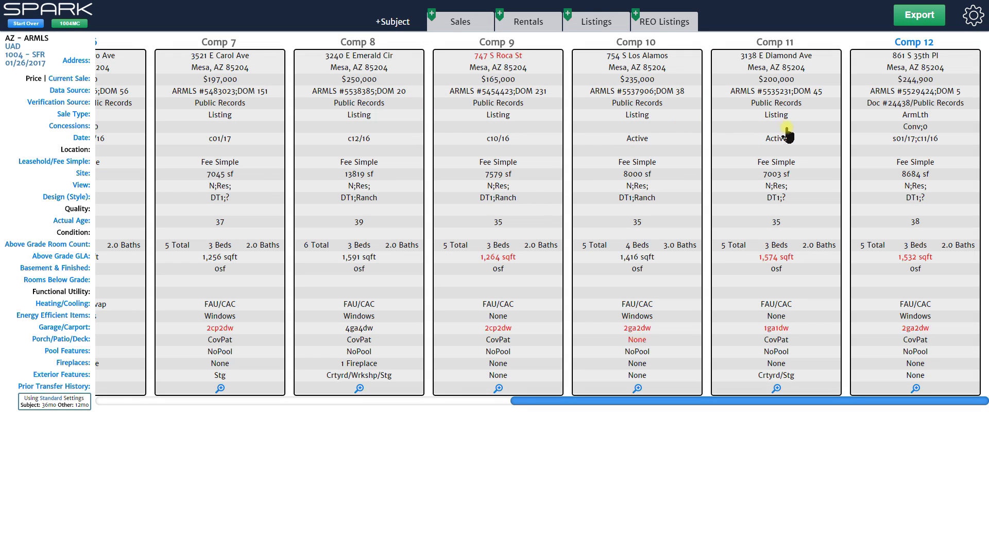
# Step: Move Comps 11, 10 and 9 from the sales grid to REO Listings, check them there, and return to Sales
pyautogui.moveTo(767, 190); pyautogui.dragTo(664, 24)
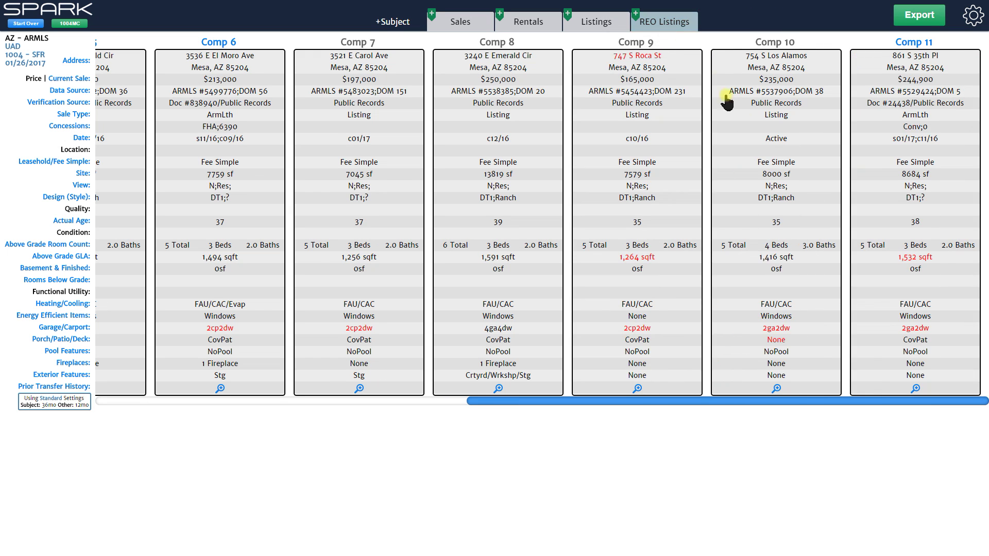
pyautogui.moveTo(768, 172); pyautogui.dragTo(664, 20)
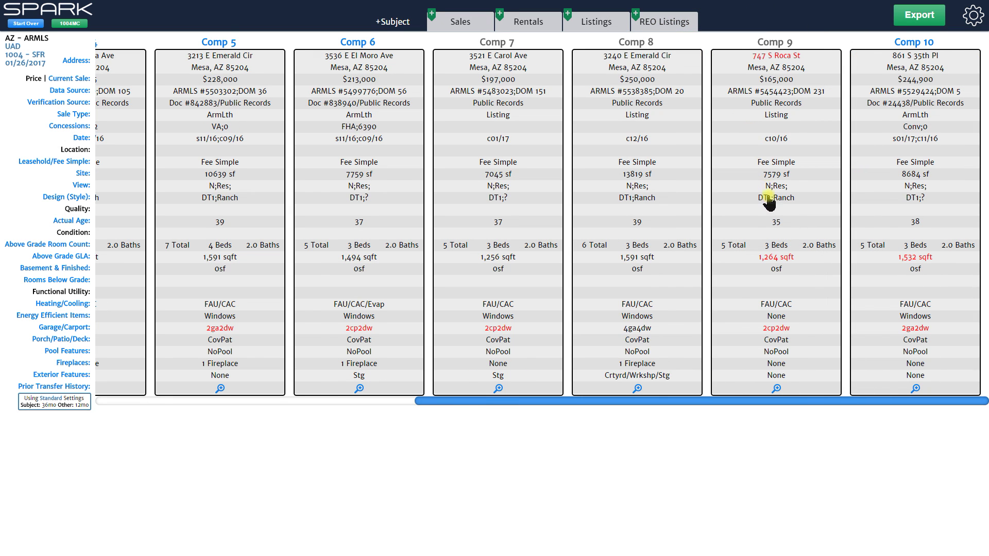
pyautogui.moveTo(775, 229); pyautogui.dragTo(664, 25)
pyautogui.click(663, 23)
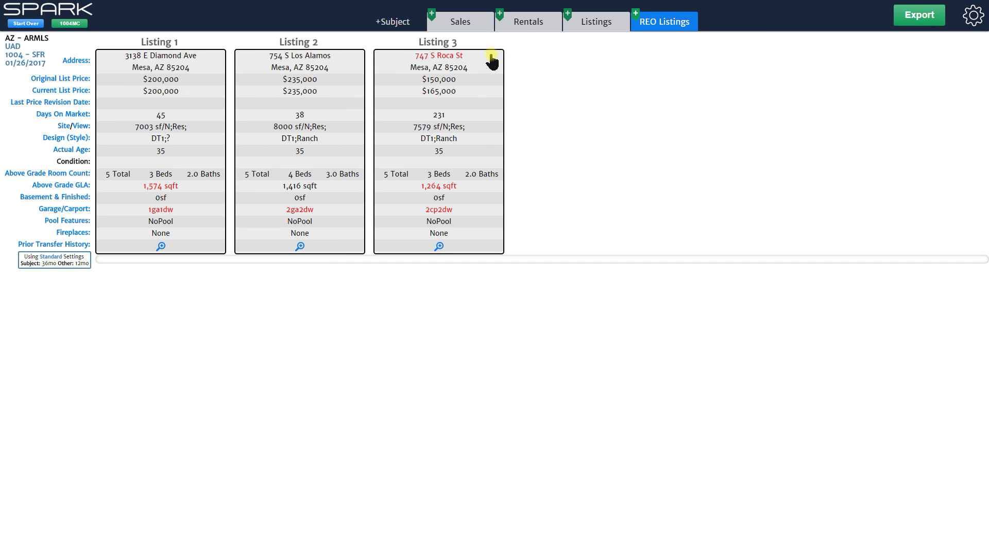
pyautogui.click(528, 25)
pyautogui.click(463, 24)
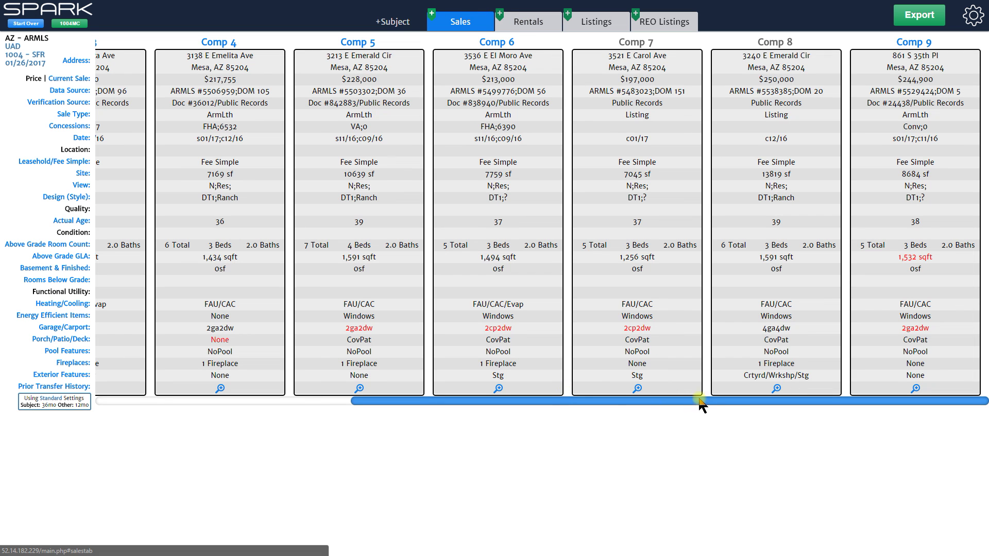
# Step: Set forced-air heating to appear as FWA in the Heating/Cooling settings, save the change, and return to the grid
pyautogui.moveTo(735, 406); pyautogui.dragTo(359, 407)
pyautogui.click(692, 380)
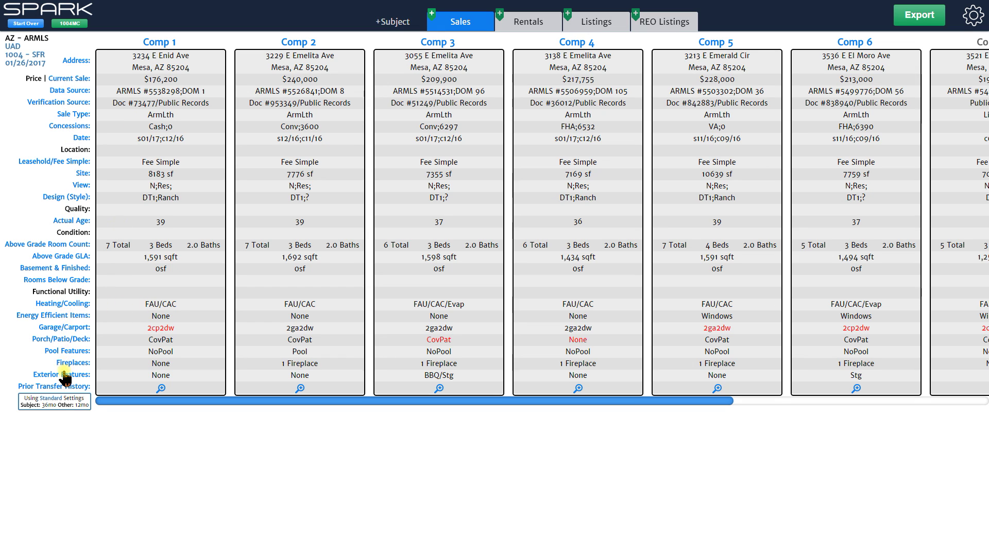
pyautogui.click(68, 305)
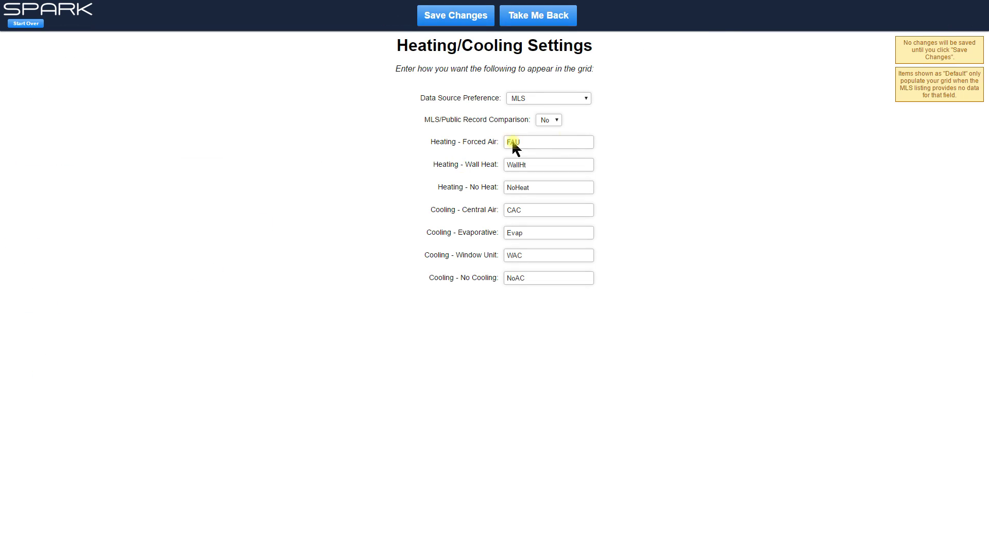
pyautogui.click(534, 140)
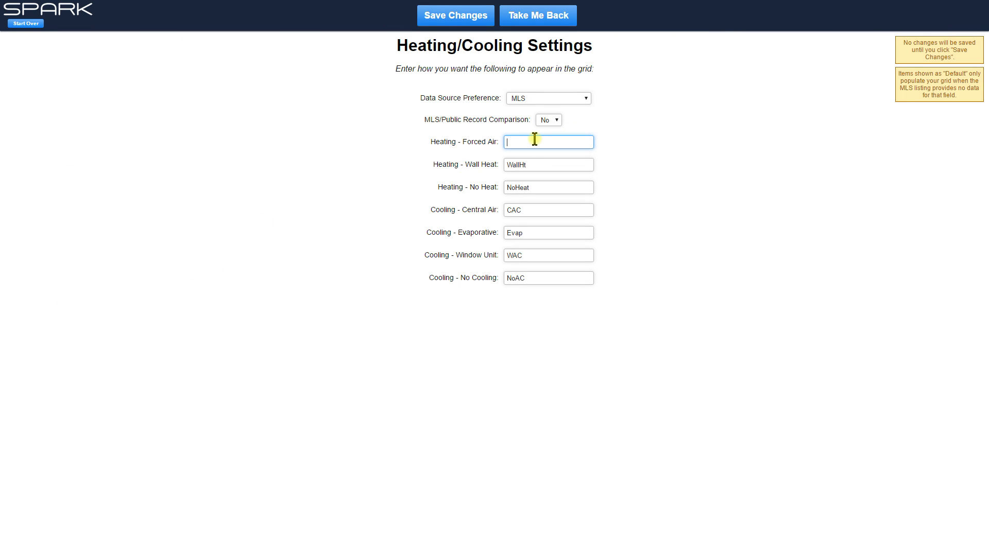
pyautogui.click(466, 20)
pyautogui.click(541, 16)
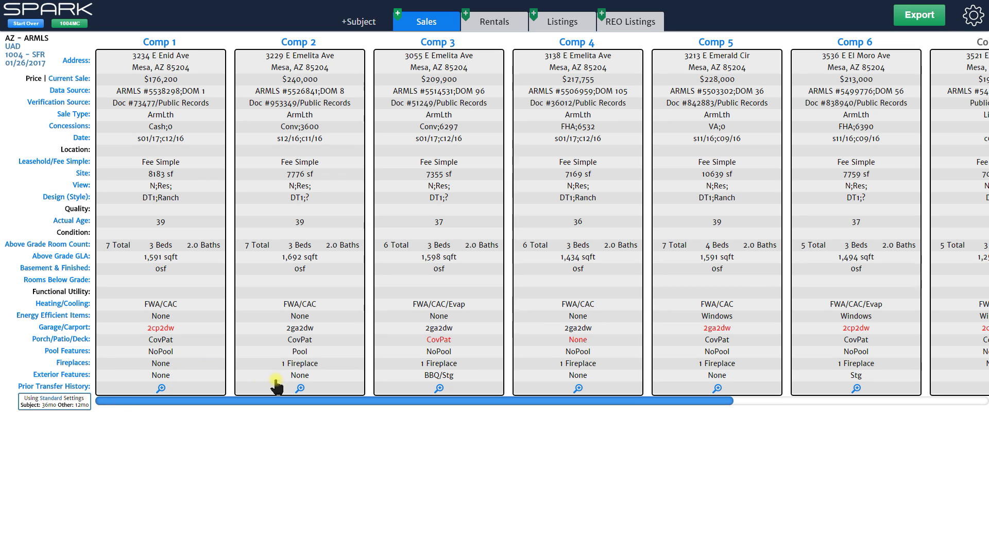
# Step: Compare the MLS and public-records figures for Comp 9's above-grade GLA without switching the source
pyautogui.moveTo(348, 402); pyautogui.dragTo(672, 406)
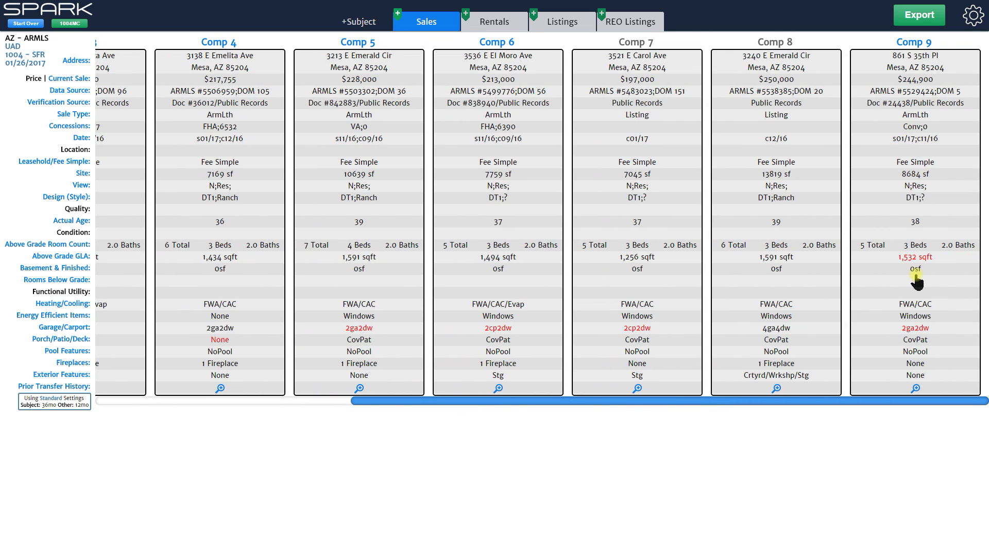
pyautogui.click(914, 257)
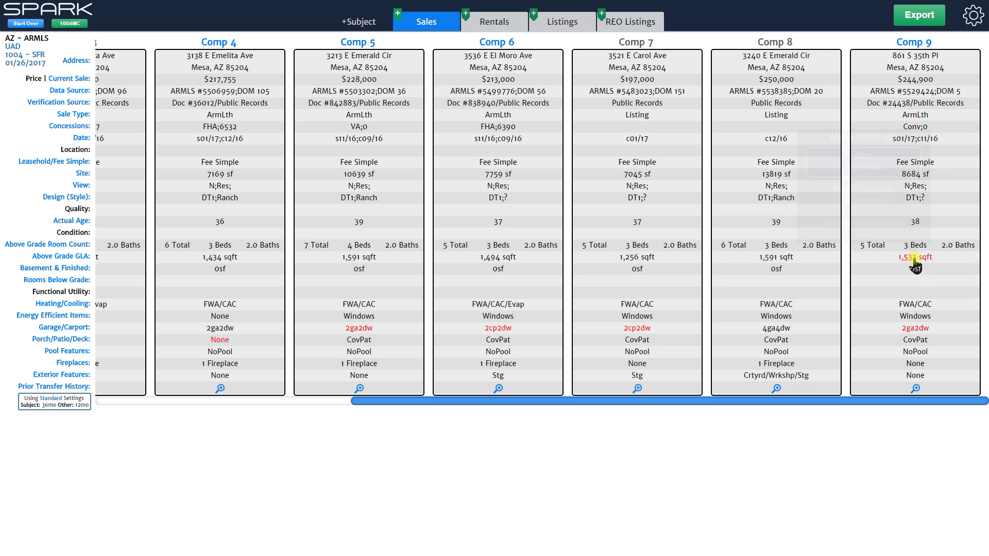
pyautogui.click(901, 271)
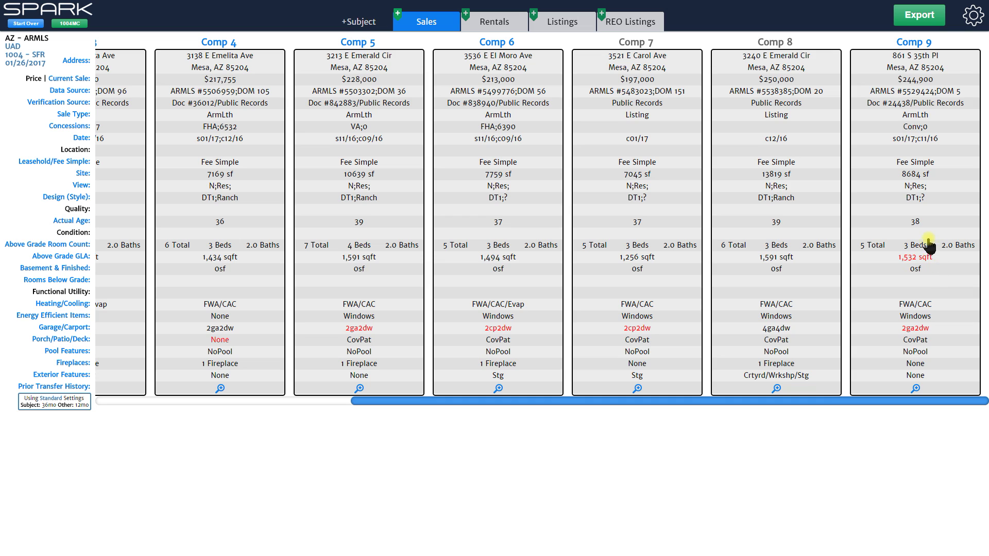
pyautogui.click(918, 257)
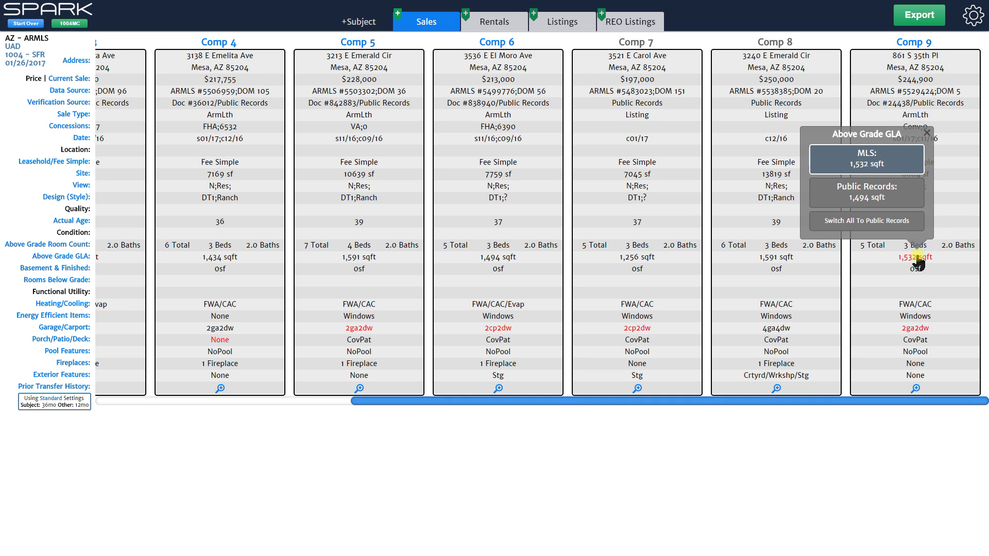
pyautogui.click(900, 281)
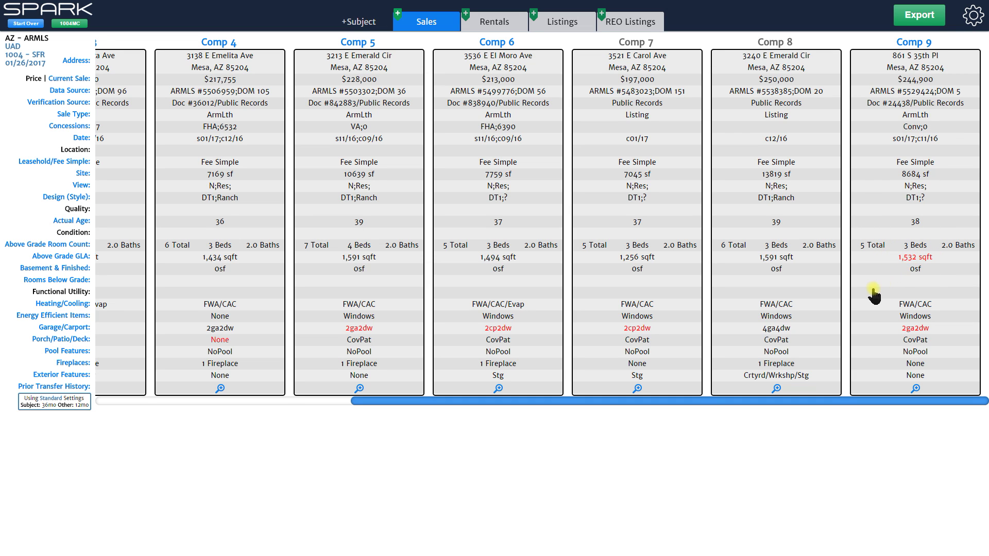
pyautogui.click(915, 263)
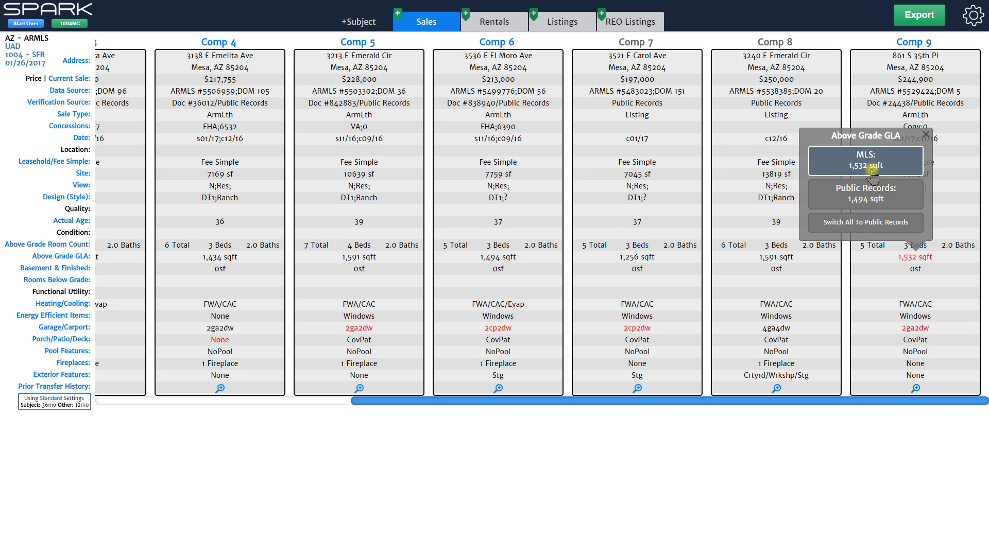
pyautogui.click(895, 280)
pyautogui.click(918, 259)
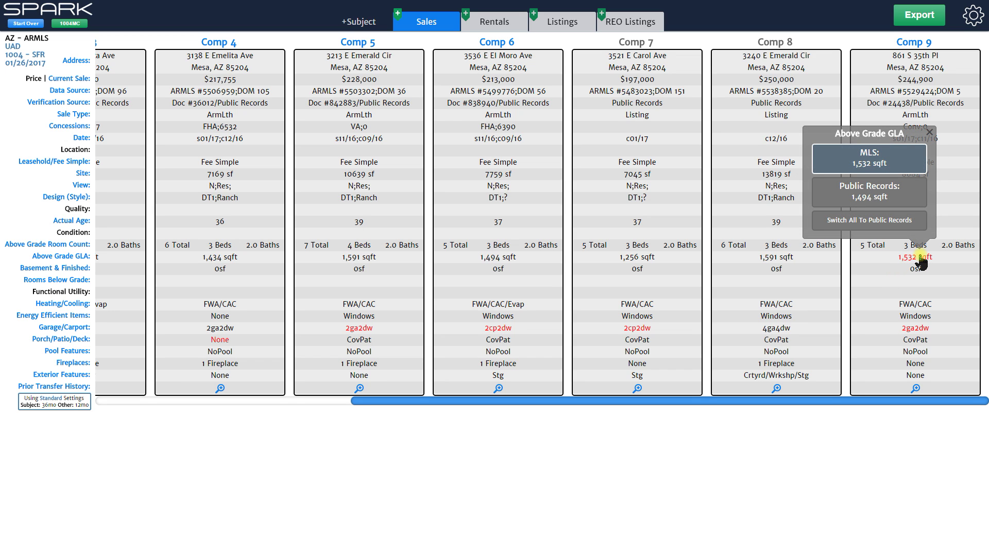
pyautogui.click(110, 276)
pyautogui.click(928, 260)
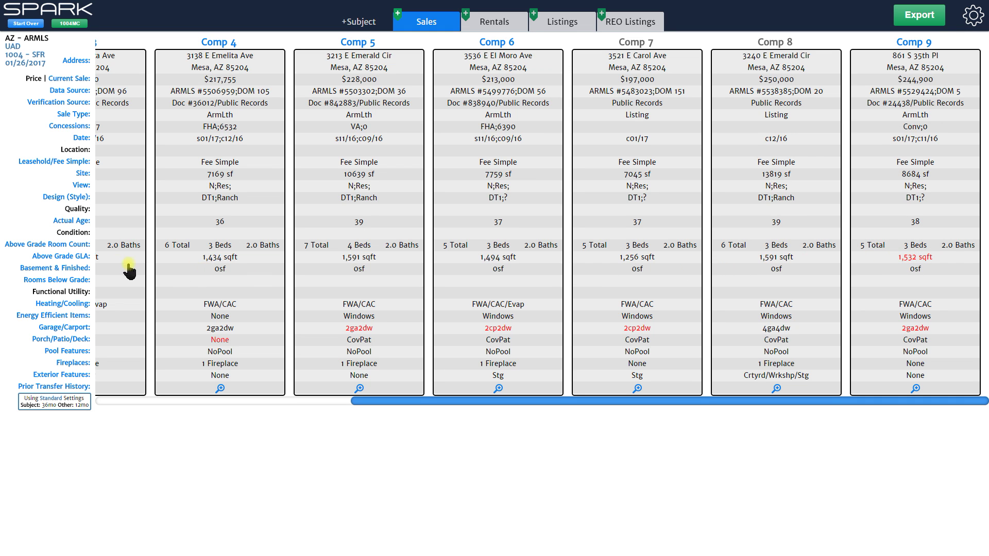
# Step: Set the Above Grade GLA data source preference to Public Records, save the change, and return to the grid
pyautogui.click(70, 259)
pyautogui.click(534, 89)
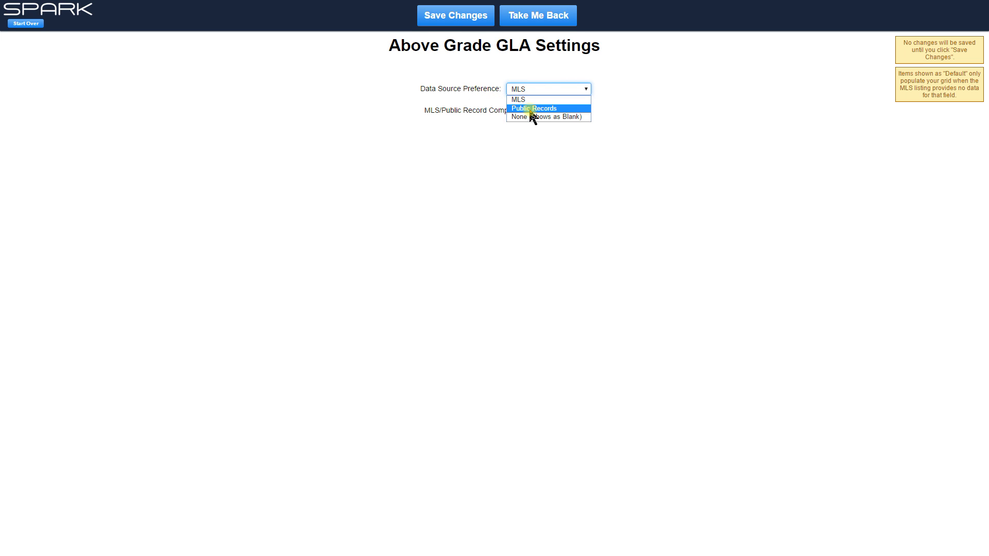
pyautogui.click(533, 109)
pyautogui.click(468, 21)
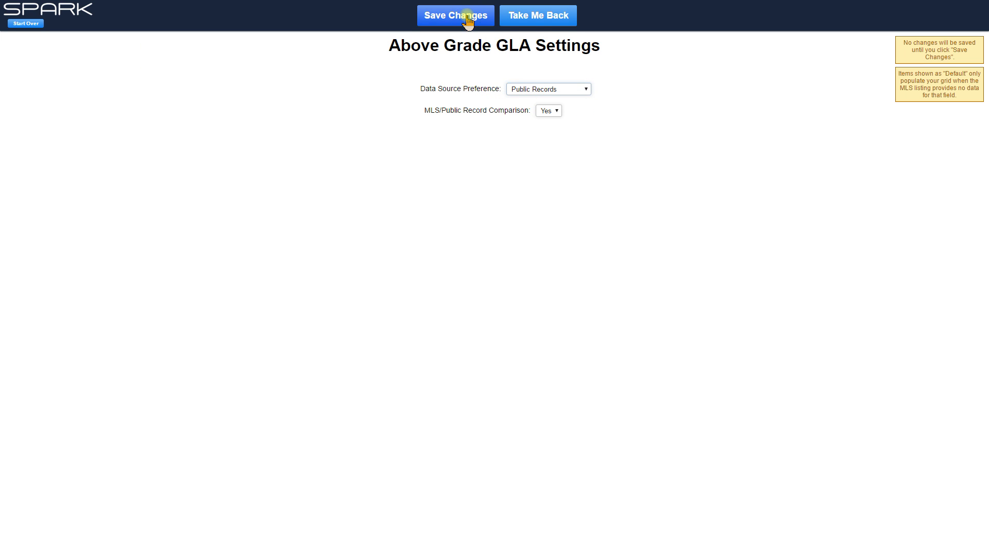
pyautogui.click(549, 18)
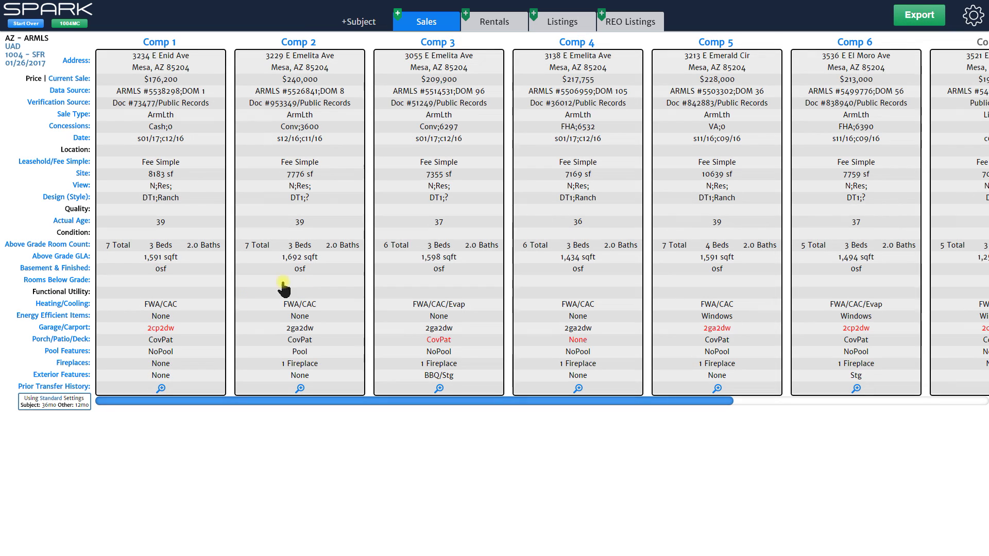